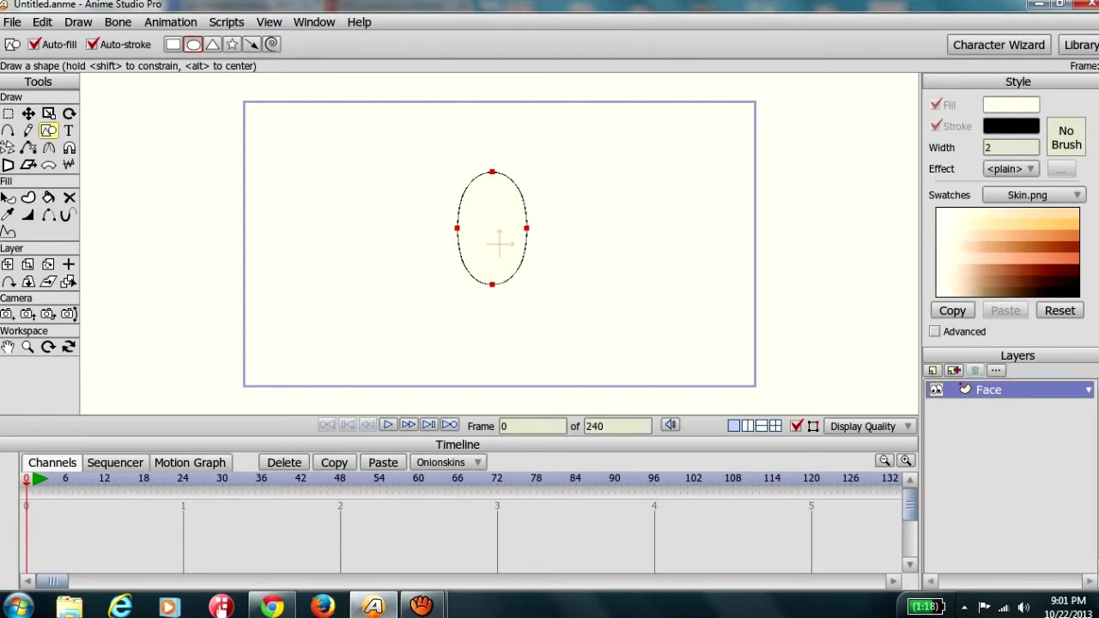
- Add a small oval ear on each side edge of the face and preview the render
click(456, 227)
key(t)
click(524, 228)
key(ctrl+r)
key(Escape)
key(h)
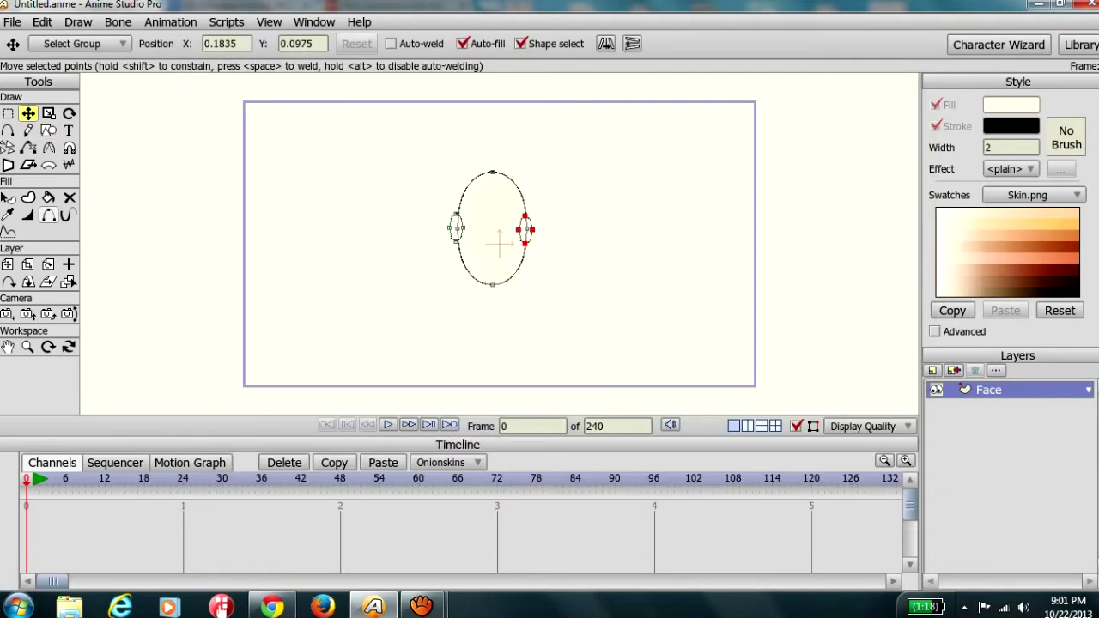
- Reshape both ears into larger, rounder forms by moving and adding points on their outer outlines
scroll(498, 245, up, 3)
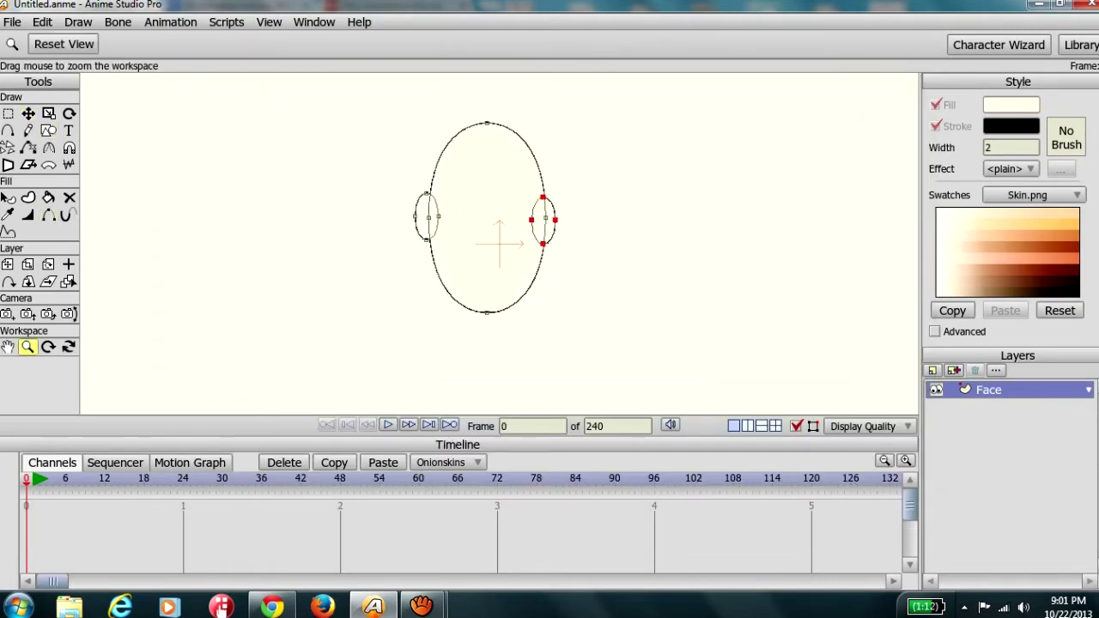
key(t)
click(370, 204)
drag(370, 203, 387, 223)
key(a)
key(t)
click(384, 203)
drag(562, 245, 586, 201)
click(563, 177)
key(a)
key(t)
key(a)
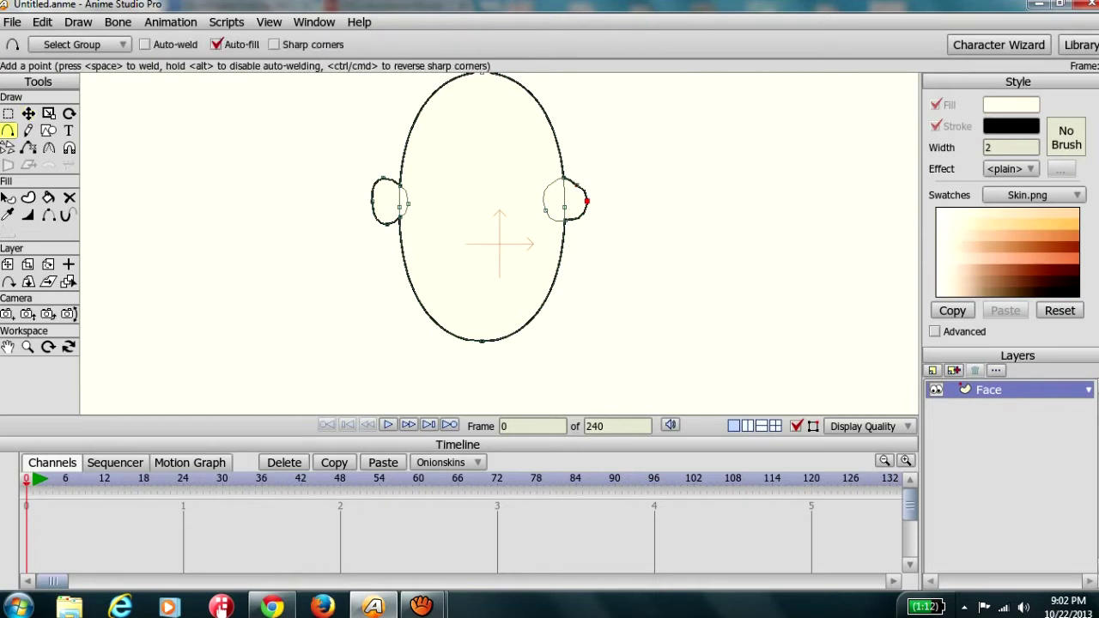
- Extend the outer points of both ears further away from the face and preview the render
key(t)
drag(371, 200, 364, 200)
drag(563, 178, 599, 189)
key(ctrl+r)
click(914, 81)
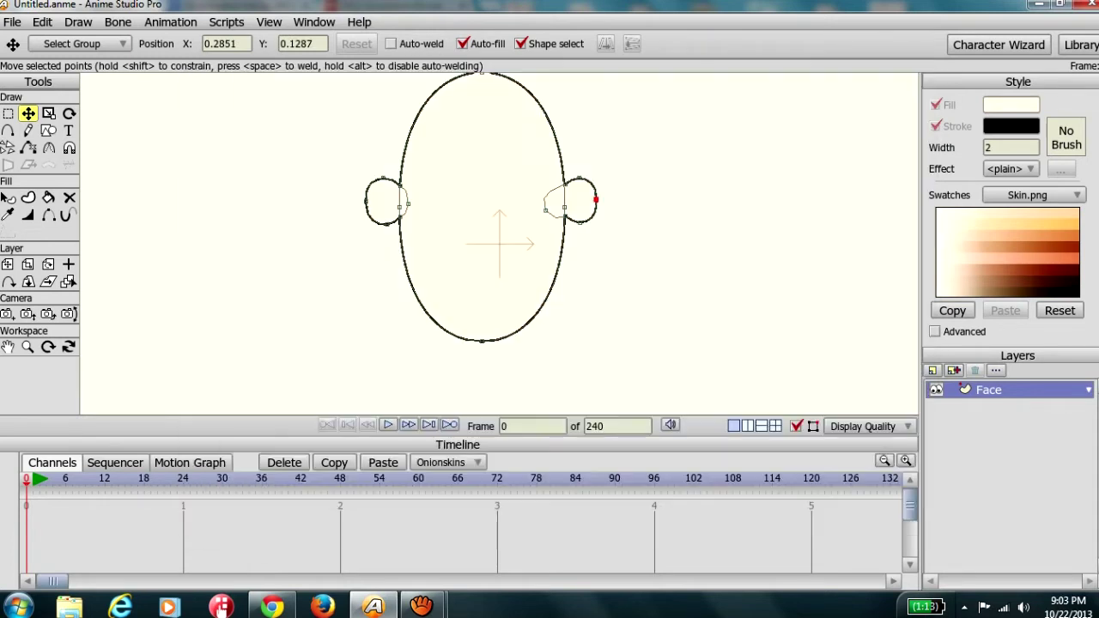
- Draw a tall, narrow grey oval eye on the face's left half using the .Default.png swatches, and preview the render
click(48, 130)
click(1035, 195)
click(1022, 211)
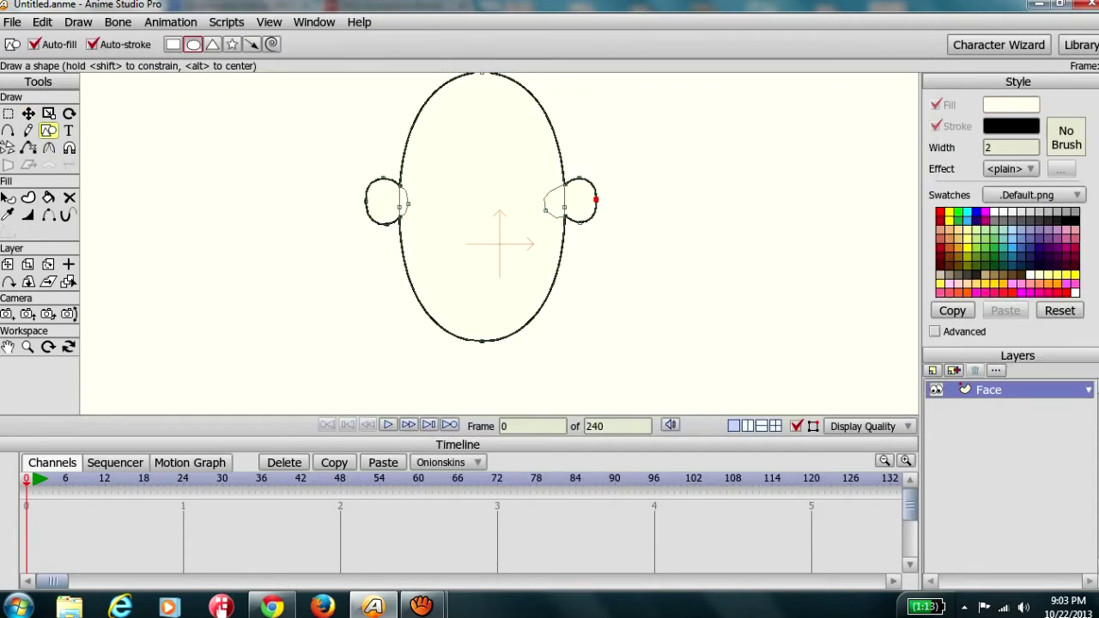
click(1032, 212)
drag(427, 159, 453, 216)
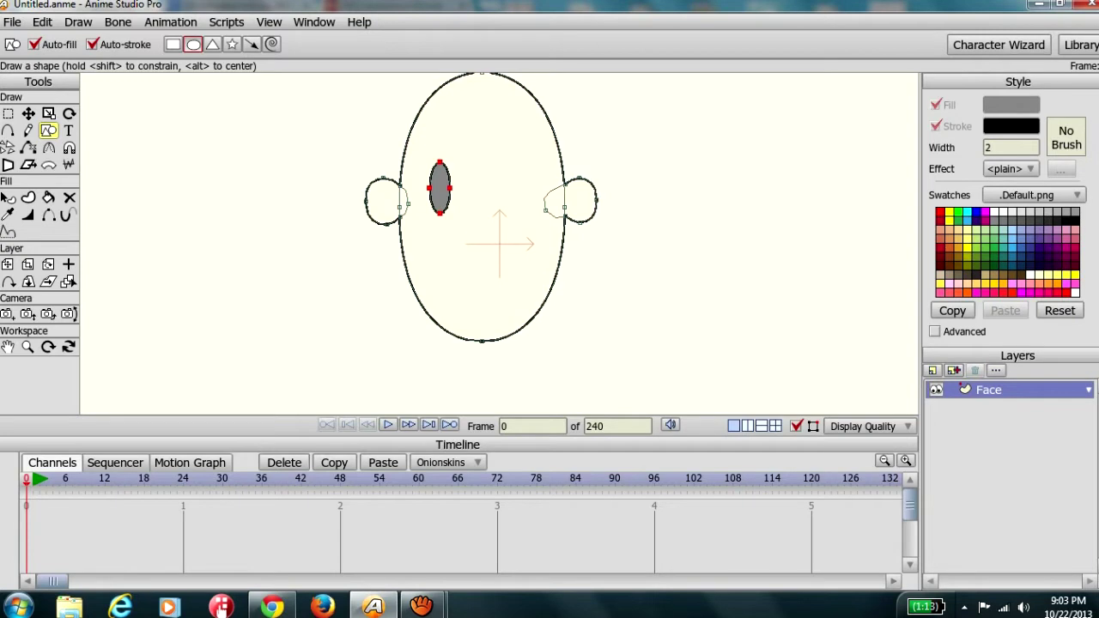
key(ctrl+r)
click(914, 80)
- Duplicate the eye, place the copy level with it on the face's right half, and preview the render
key(ctrl+c)
key(ctrl+v)
drag(490, 188, 512, 189)
key(ctrl+r)
click(914, 81)
- Add a vector layer named Eyes and transfer both eye ovals to it from the Face layer
click(933, 370)
click(949, 387)
text(Eyes)
key(Return)
click(987, 407)
drag(420, 146, 444, 221)
key(ctrl+x)
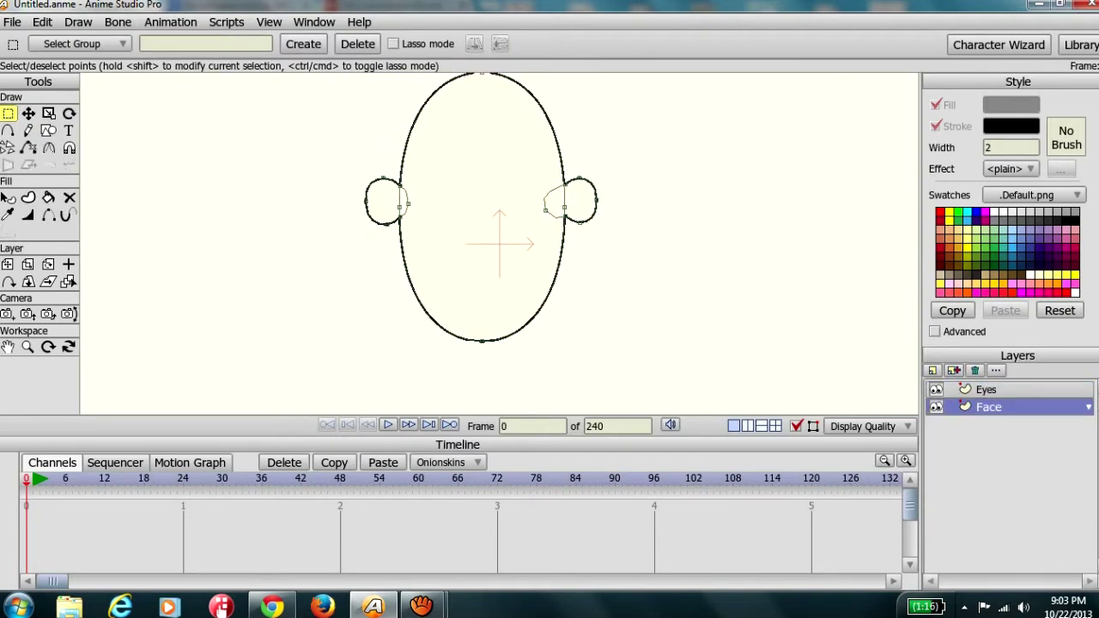
click(985, 389)
key(ctrl+v)
click(987, 407)
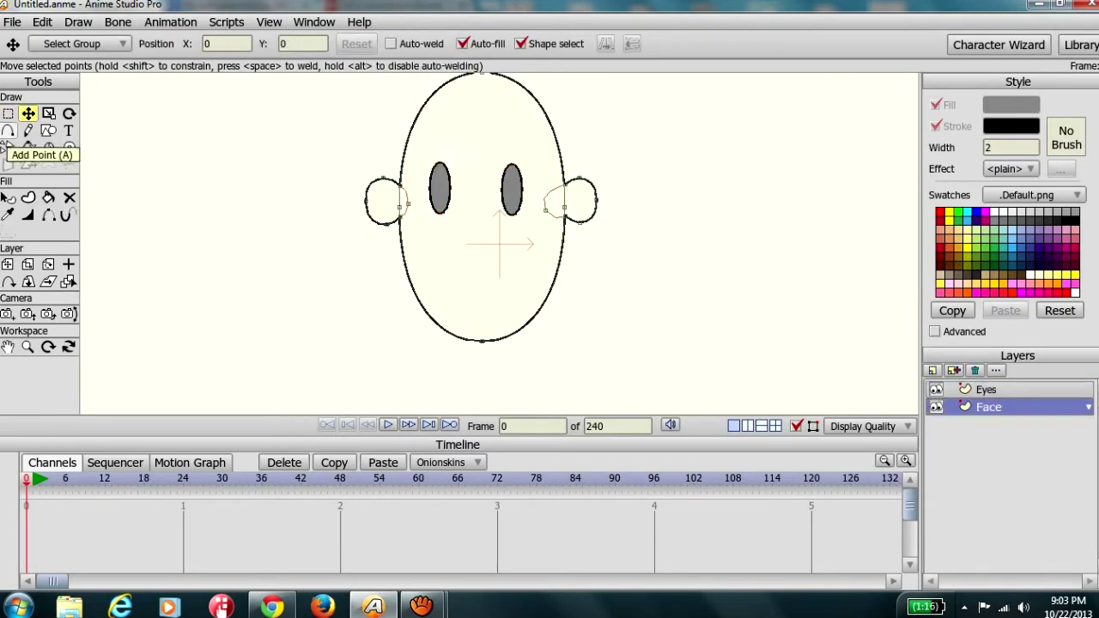
- Add a vector layer named Mouth directly above the Face layer
click(933, 370)
click(949, 387)
text(Mouth)
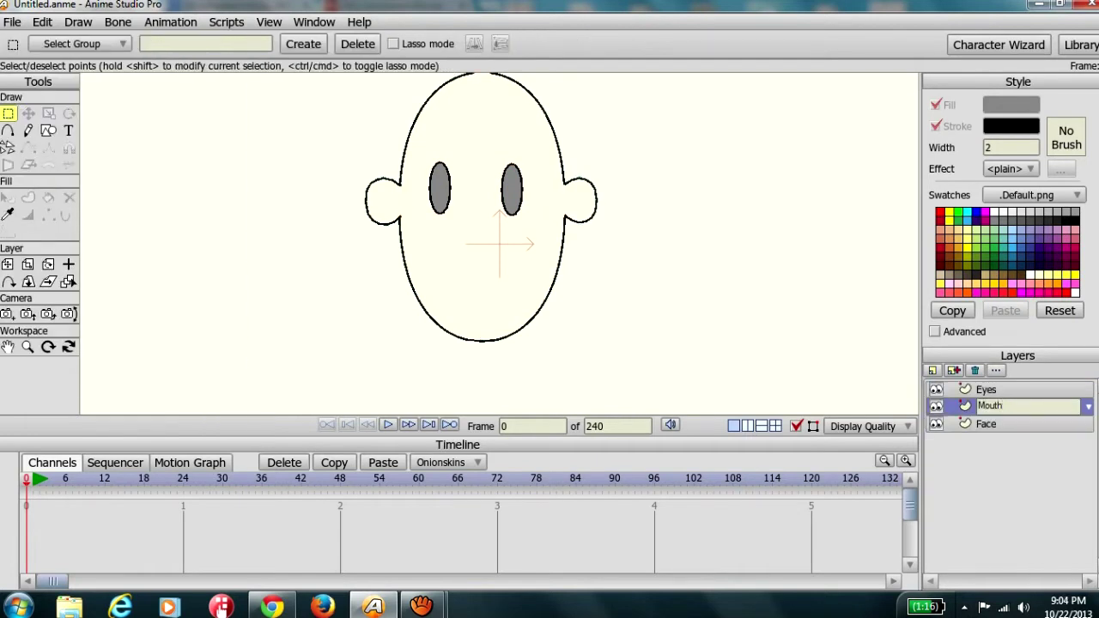
key(Return)
- Outline a closed, flat mouth across the lower face with the Add Point tool
key(a)
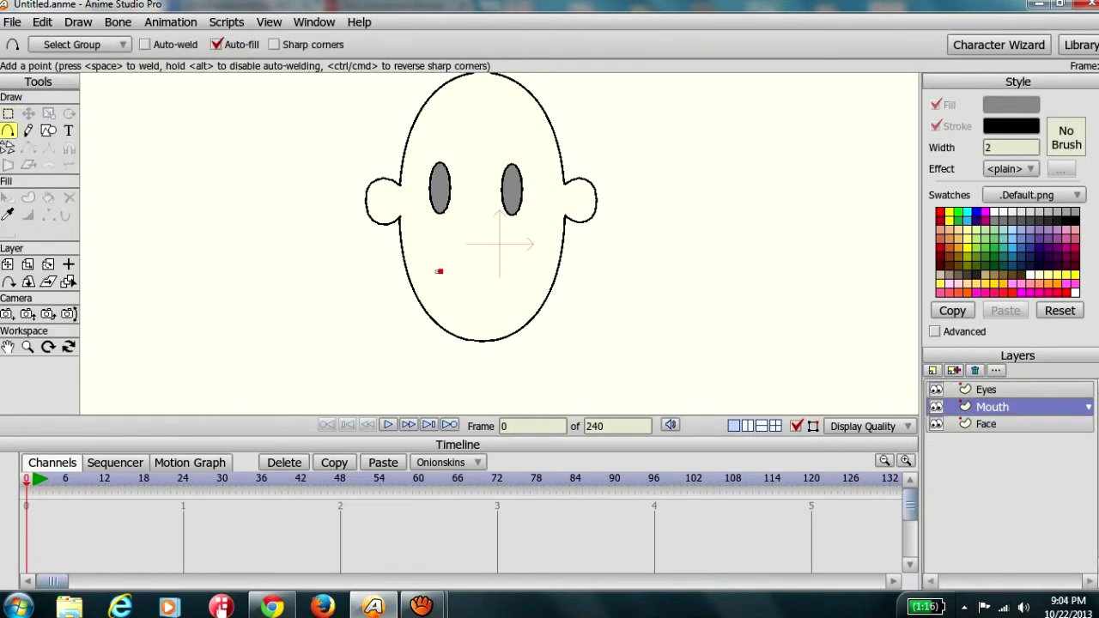
drag(473, 272, 502, 272)
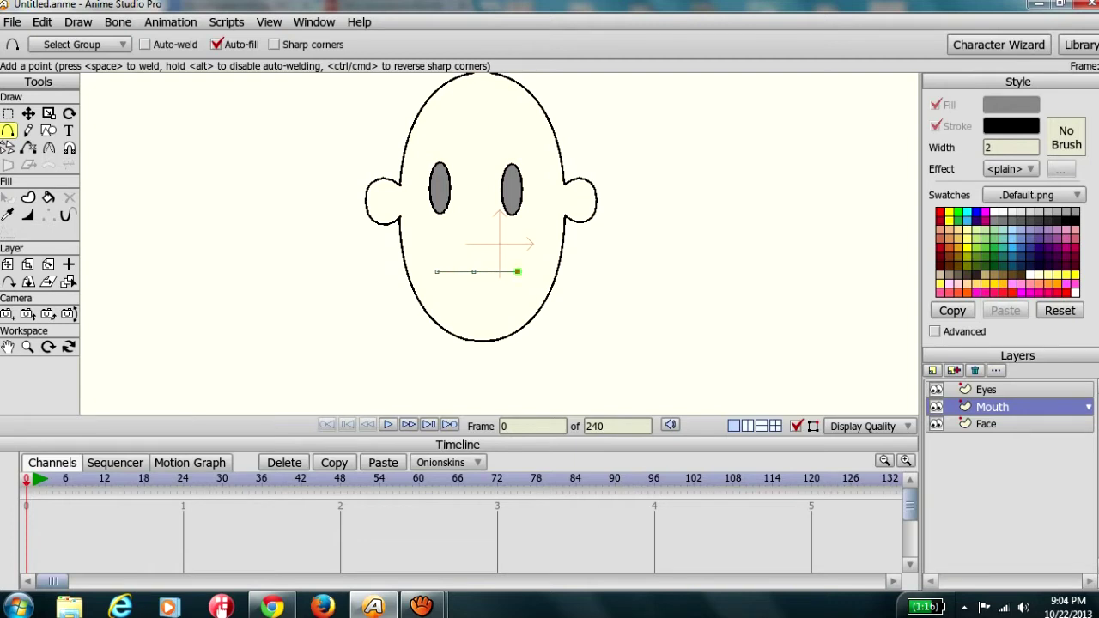
drag(518, 271, 479, 259)
drag(479, 260, 437, 272)
- Open the mouth by raising its upper corners, give it a white fill, and preview the render
key(g)
drag(423, 225, 498, 271)
click(28, 147)
click(28, 113)
click(517, 271)
key(c)
key(t)
key(ctrl+r)
key(Escape)
- Try lowering the mouth's two bottom corners, preview the expression, and move the corners back up
drag(437, 271, 436, 285)
drag(518, 272, 519, 288)
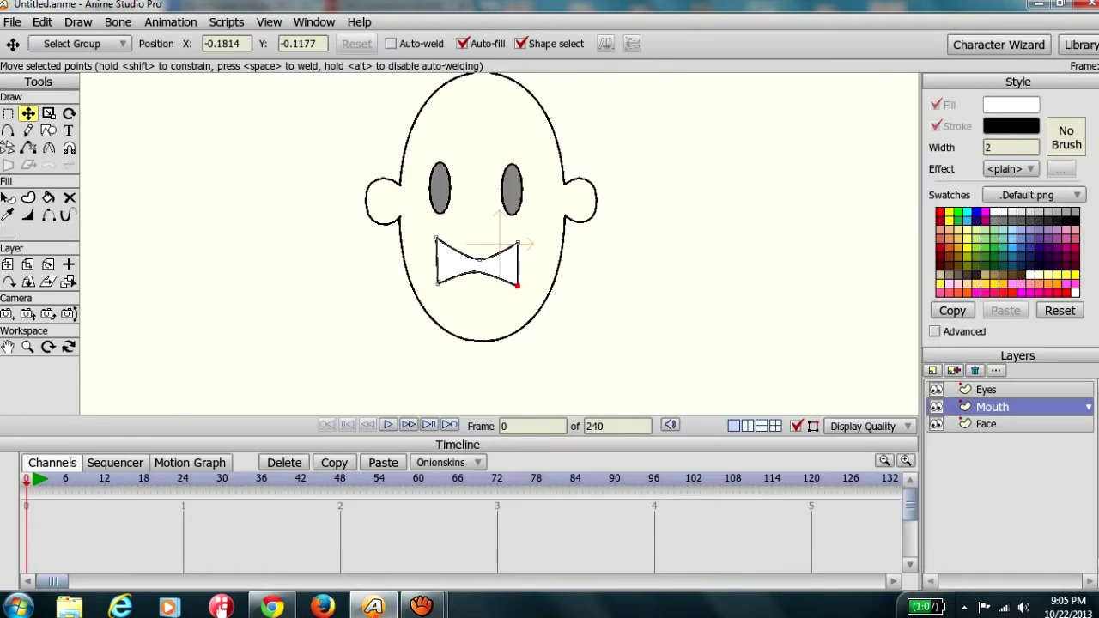
key(ctrl+r)
key(Escape)
drag(436, 285, 438, 273)
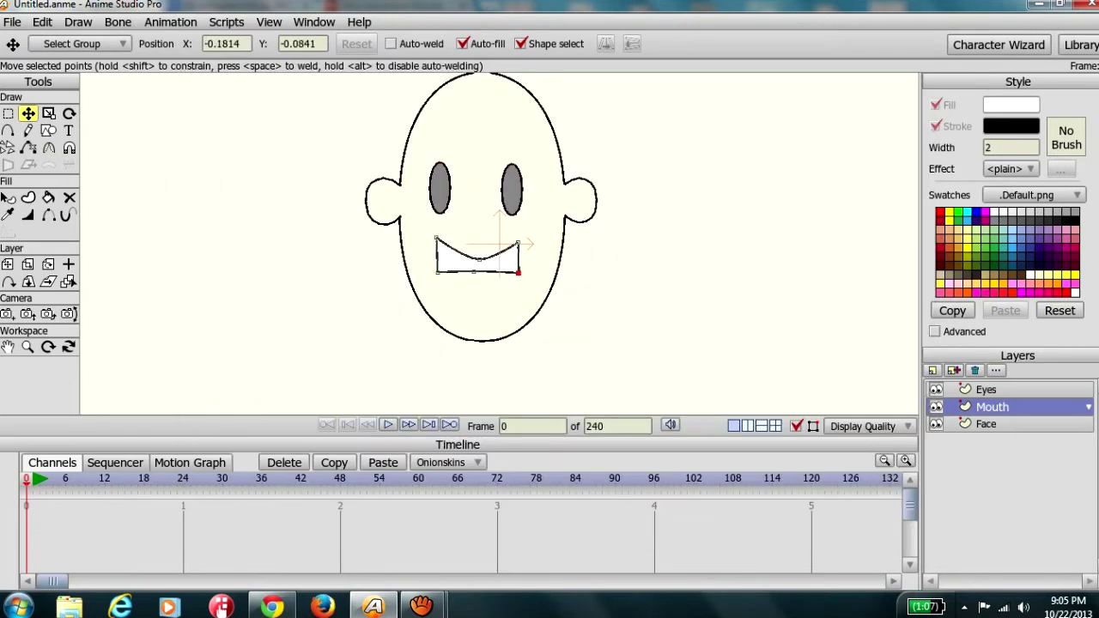
drag(518, 289, 518, 273)
- Close the mouth by collapsing its upper points onto the lower edge, and preview the render
drag(438, 273, 438, 271)
drag(517, 244, 524, 269)
click(518, 271)
key(ctrl+r)
key(Escape)
key(g)
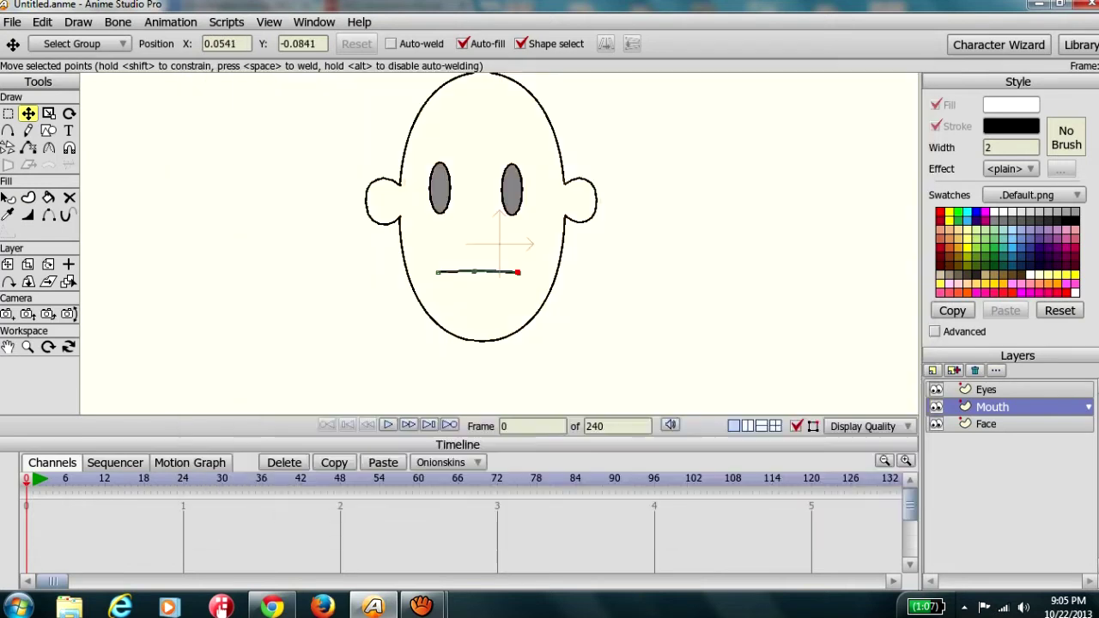
- Shorten the closed mouth into a small line centred on the lower face, and preview the render
click(436, 272)
key(t)
drag(436, 273, 479, 271)
key(g)
key(t)
key(ctrl+r)
key(Escape)
- Add a vector layer named Hair and place it above the Eyes layer
click(954, 370)
click(961, 381)
text(Hair)
key(Return)
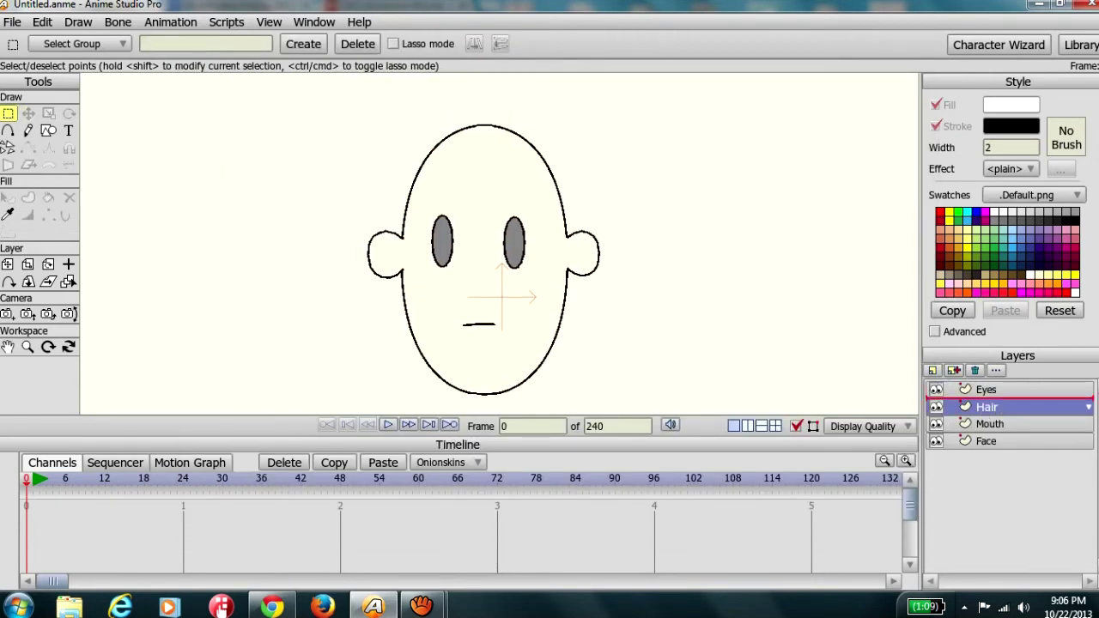
- Draw a closed, wavy hair shape around the whole head with a dark maroon fill and a centre parting
key(e)
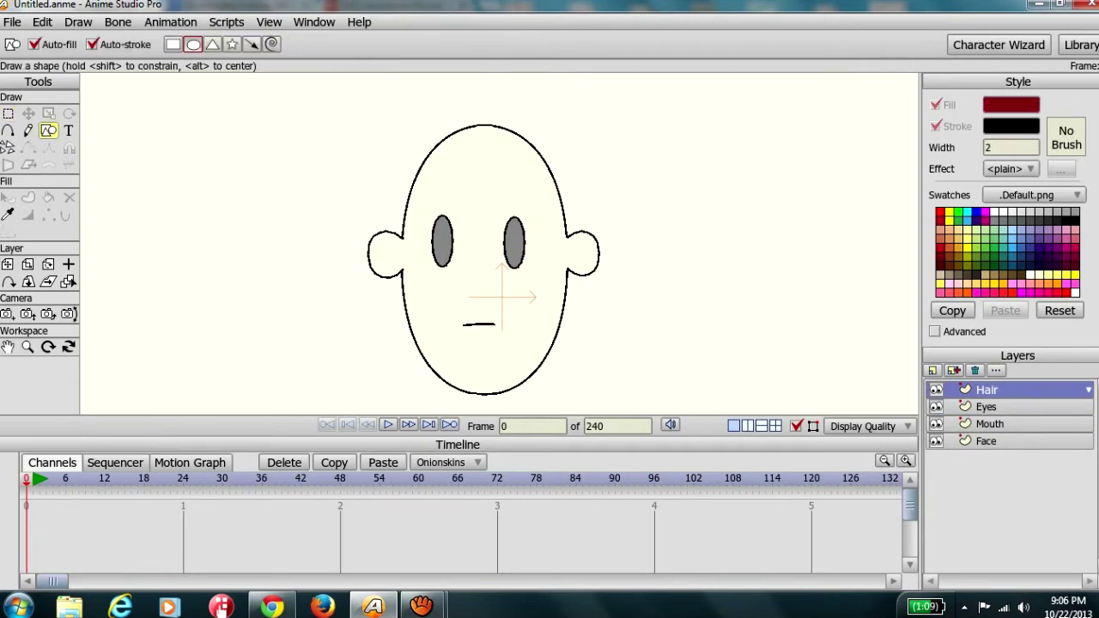
key(a)
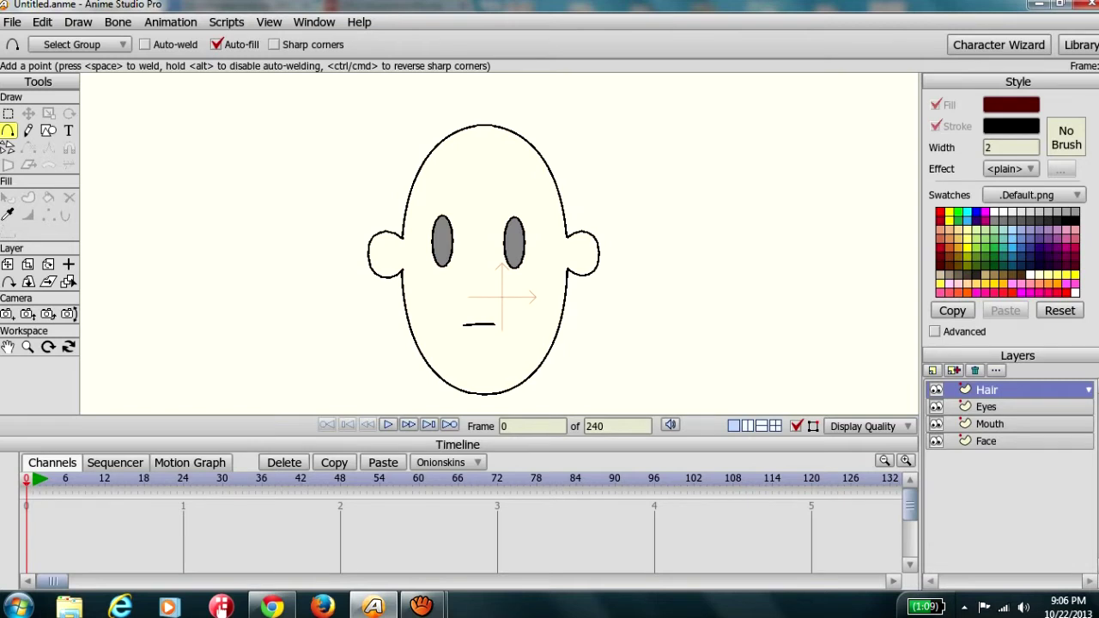
mouse_move(349, 236)
mouse_down()
mouse_move(343, 131)
mouse_move(449, 83)
mouse_move(483, 112)
mouse_up()
mouse_move(482, 112)
mouse_down()
mouse_move(522, 85)
mouse_move(623, 157)
mouse_up()
mouse_move(622, 156)
mouse_down()
mouse_move(631, 211)
mouse_move(675, 232)
mouse_move(569, 403)
mouse_move(488, 329)
mouse_move(302, 341)
mouse_move(297, 279)
mouse_move(349, 236)
mouse_up()
- Move the Hair layer below Face, preview the render, and rename the layer Hair in back
drag(986, 390, 986, 442)
key(ctrl+r)
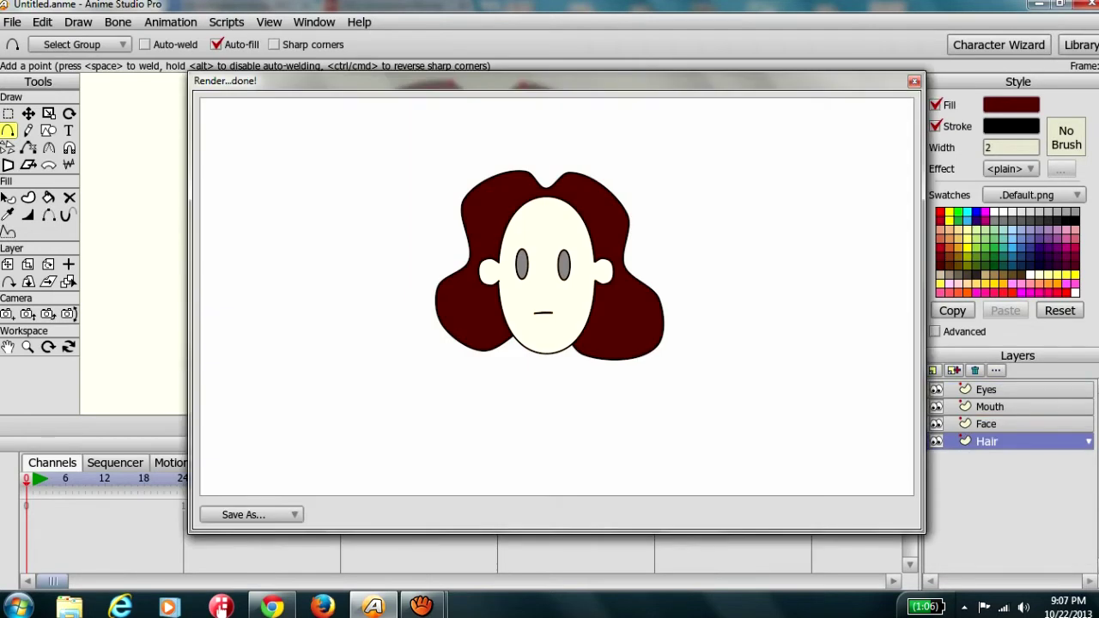
click(915, 81)
double_click(986, 441)
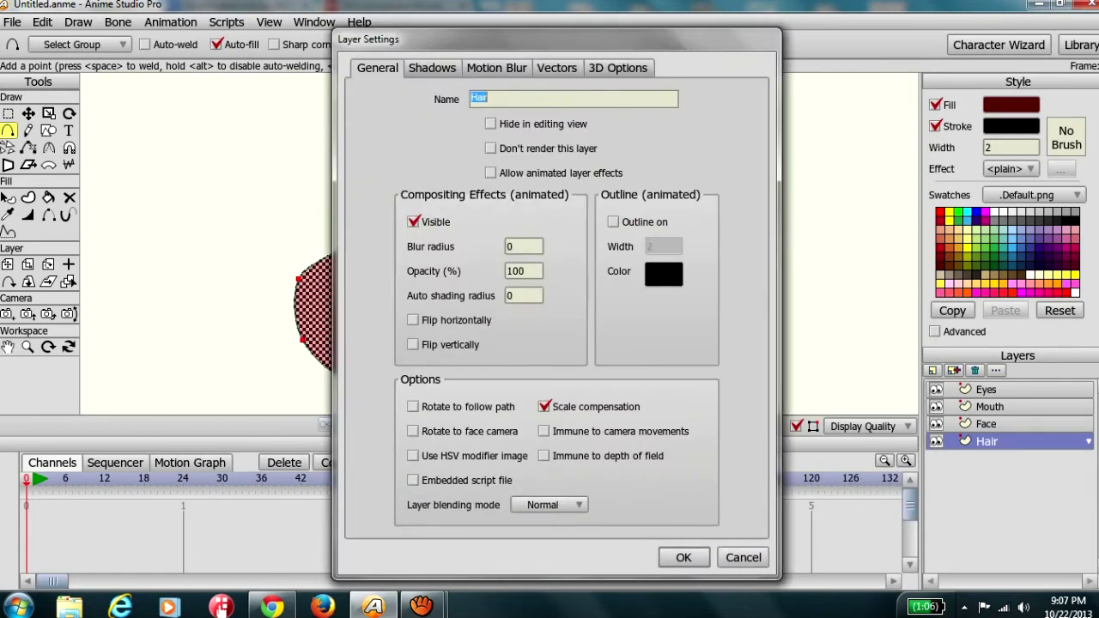
text(Hair in back)
key(Return)
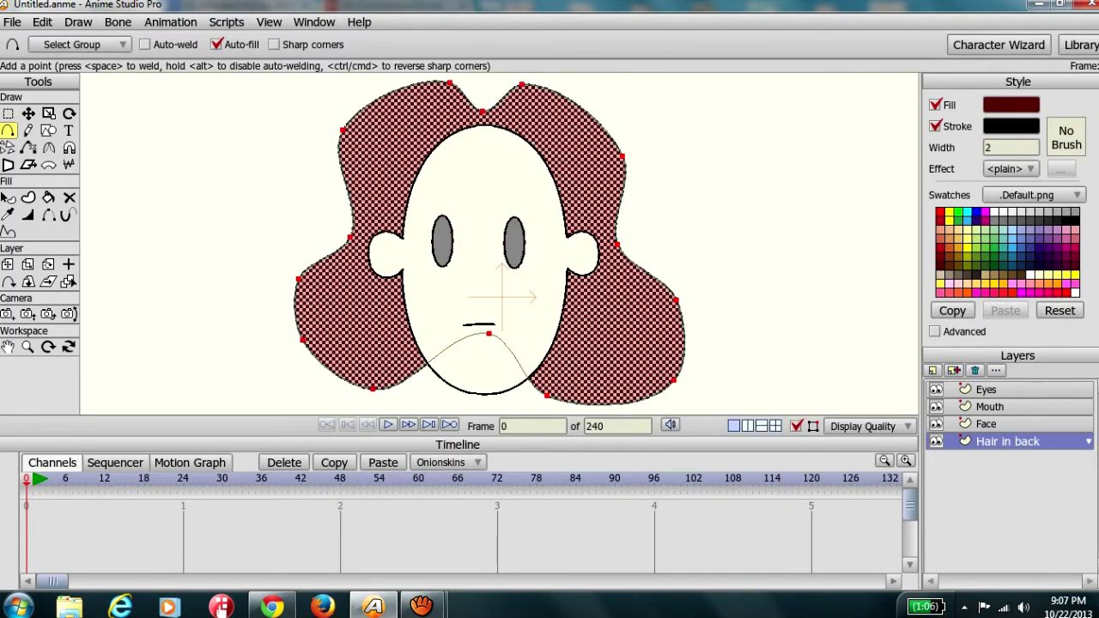
- Add a new layer named Hair in front and move it above the Eyes layer
key(ctrl+d)
text(Hair in front)
key(Return)
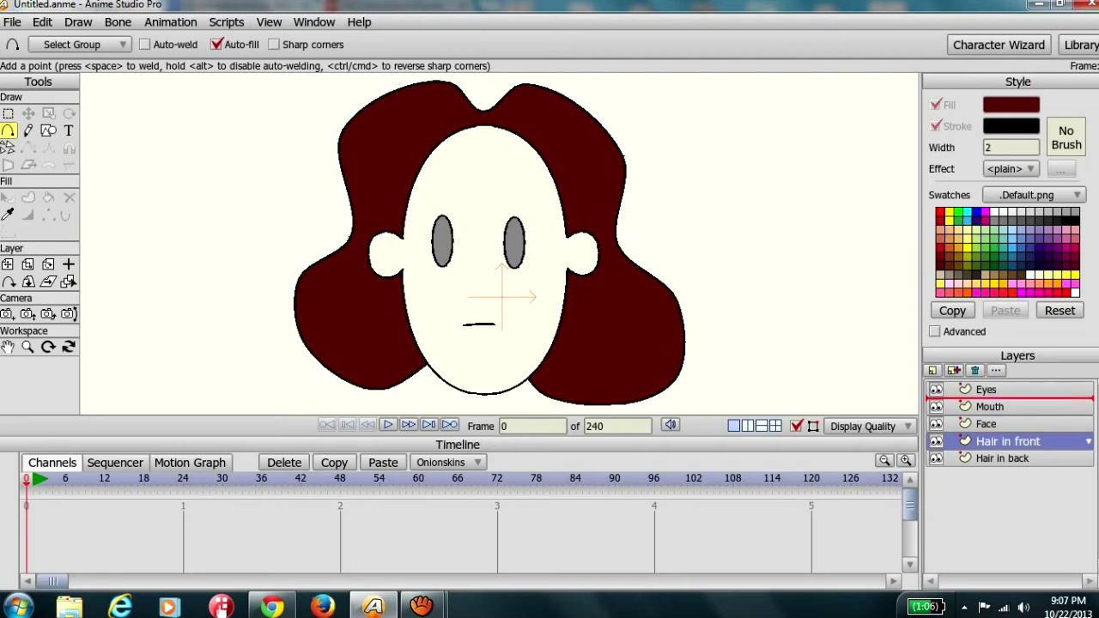
drag(1007, 398, 1007, 388)
- Draw a wide, dark maroon oval across the forehead as the fringe and preview the render
key(r)
drag(405, 123, 555, 206)
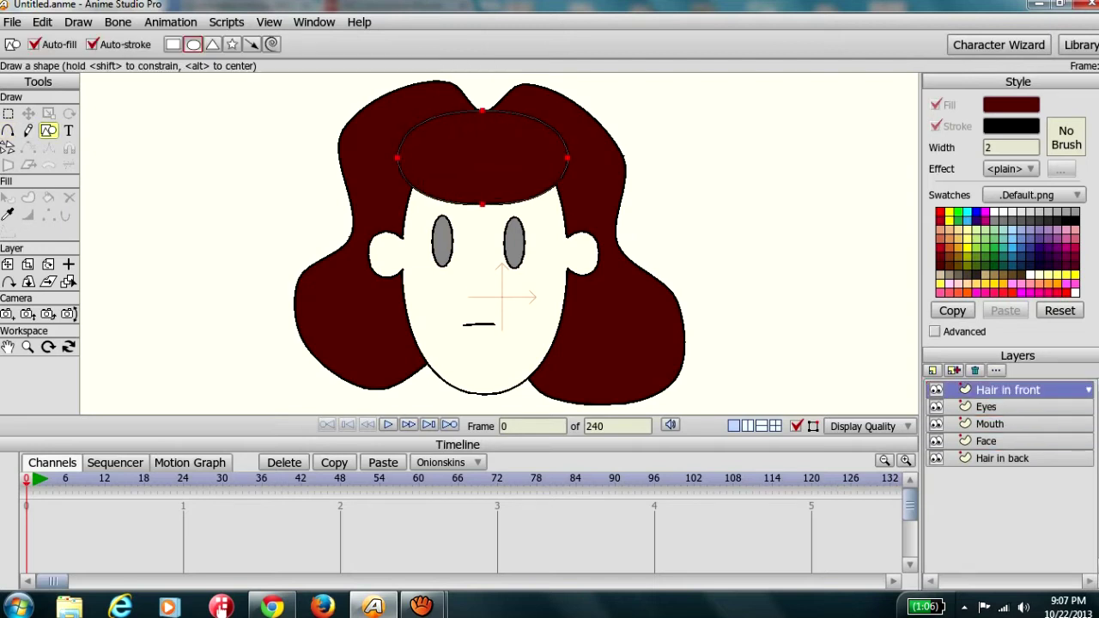
key(ctrl+r)
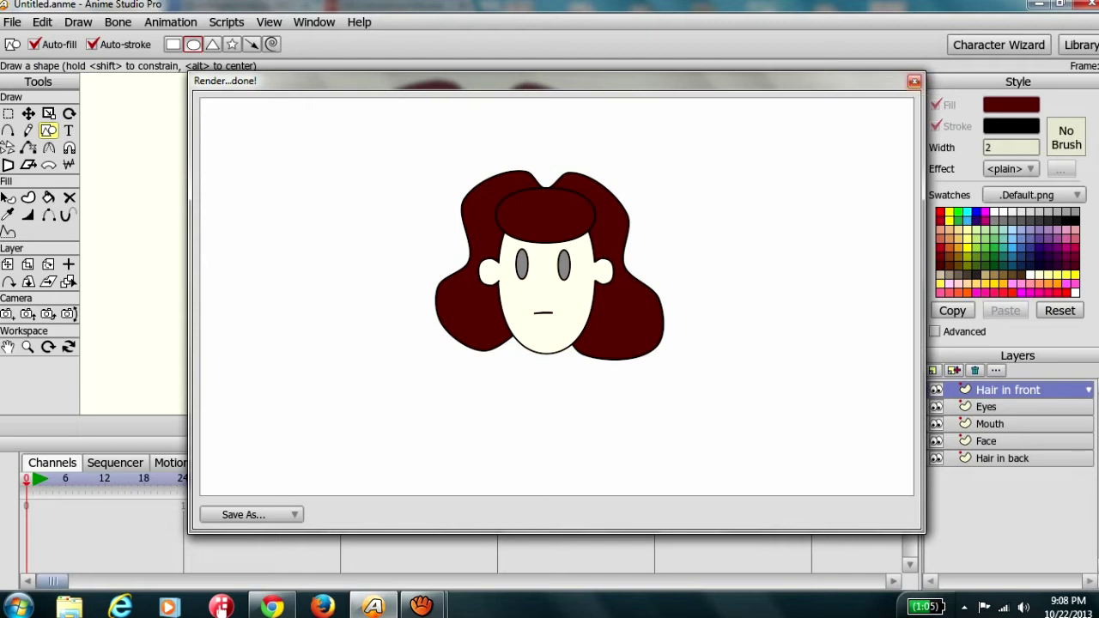
click(914, 81)
- Add a vector layer named Face Shadow directly above the Face layer
click(986, 441)
click(954, 370)
click(948, 448)
text(Face Shadow)
key(Return)
- Draw a pale skin-coloured oval inside the face using the Skin.png swatches, nudge it upward, and preview the render
click(1034, 195)
click(1022, 294)
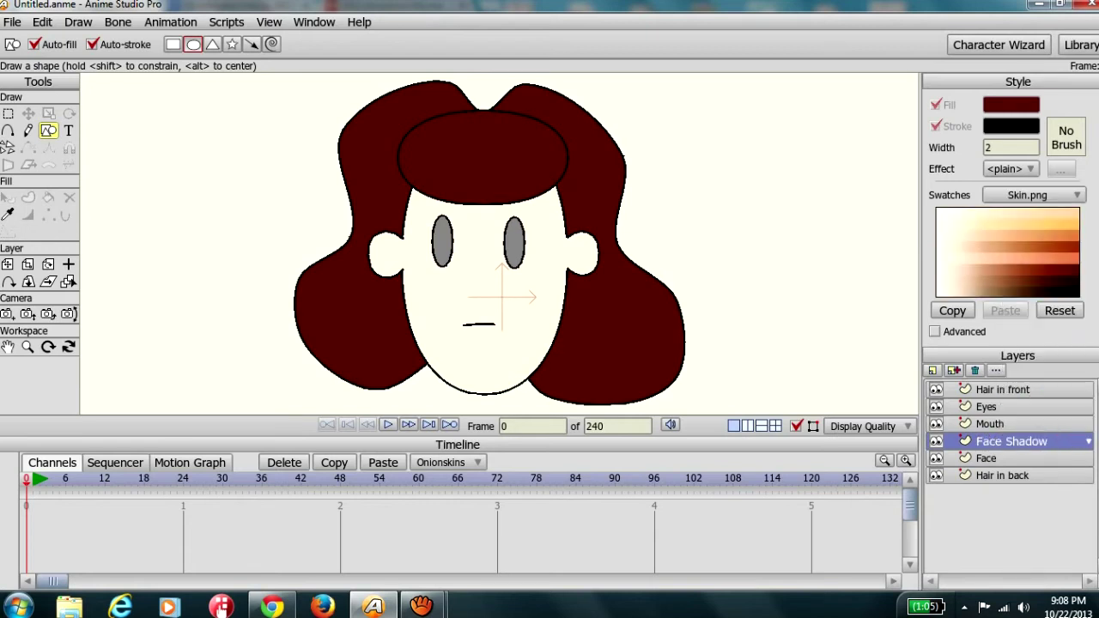
click(953, 222)
drag(428, 180, 540, 388)
key(t)
key(Up)
key(Up)
key(ctrl+r)
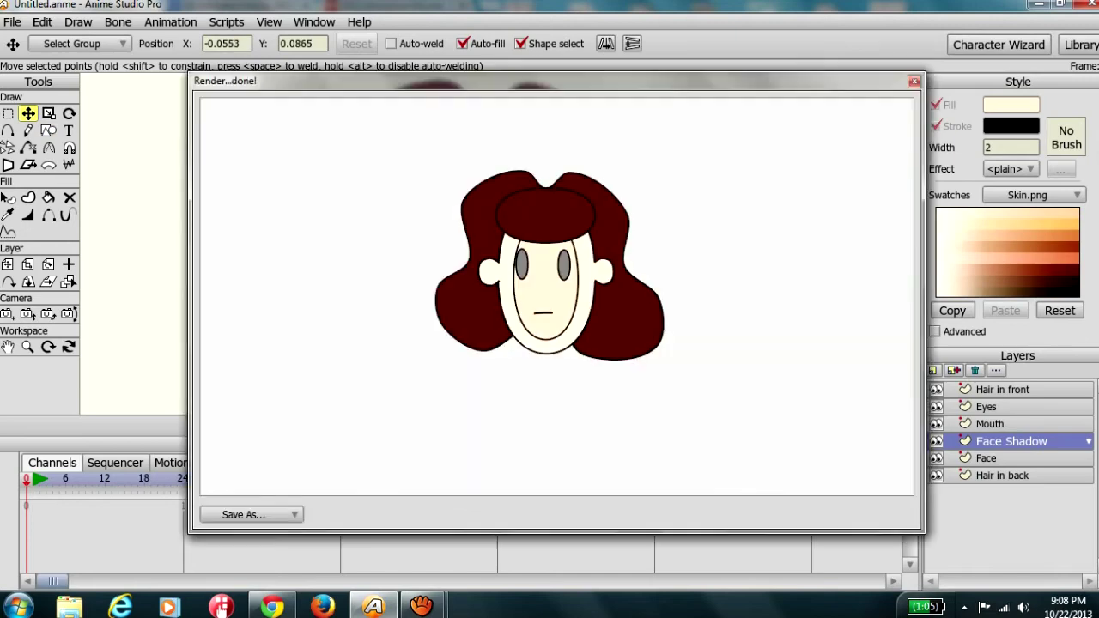
key(Escape)
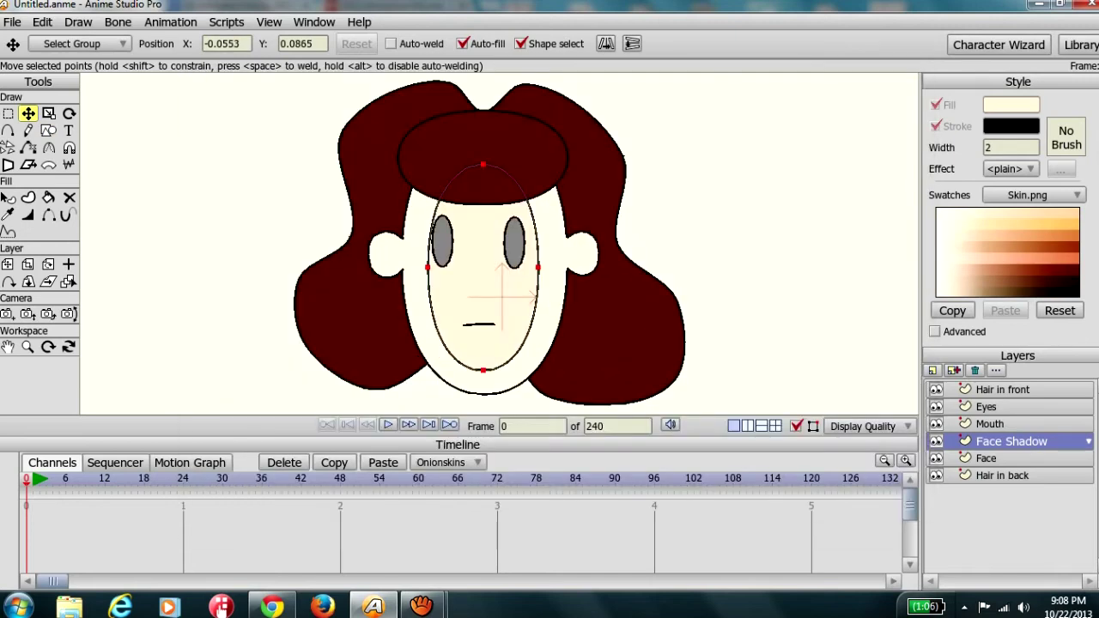
- Recolour the face shadow oval with a peach fill and matching peach stroke, checking it in render previews
key(p)
key(ctrl+r)
key(Escape)
click(121, 44)
click(484, 292)
key(ctrl+r)
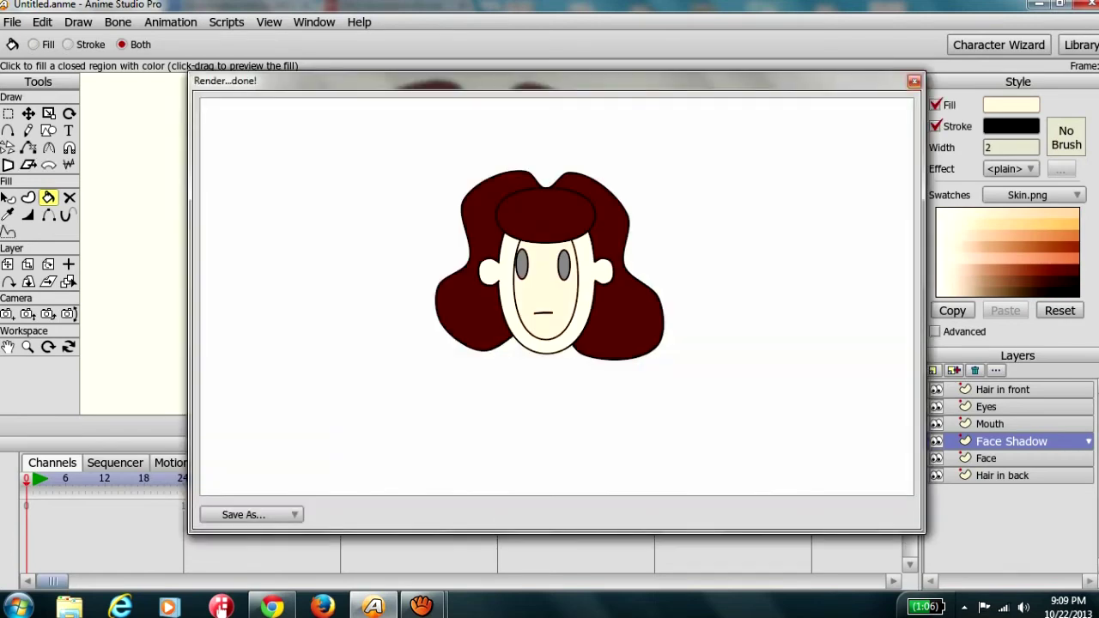
key(Escape)
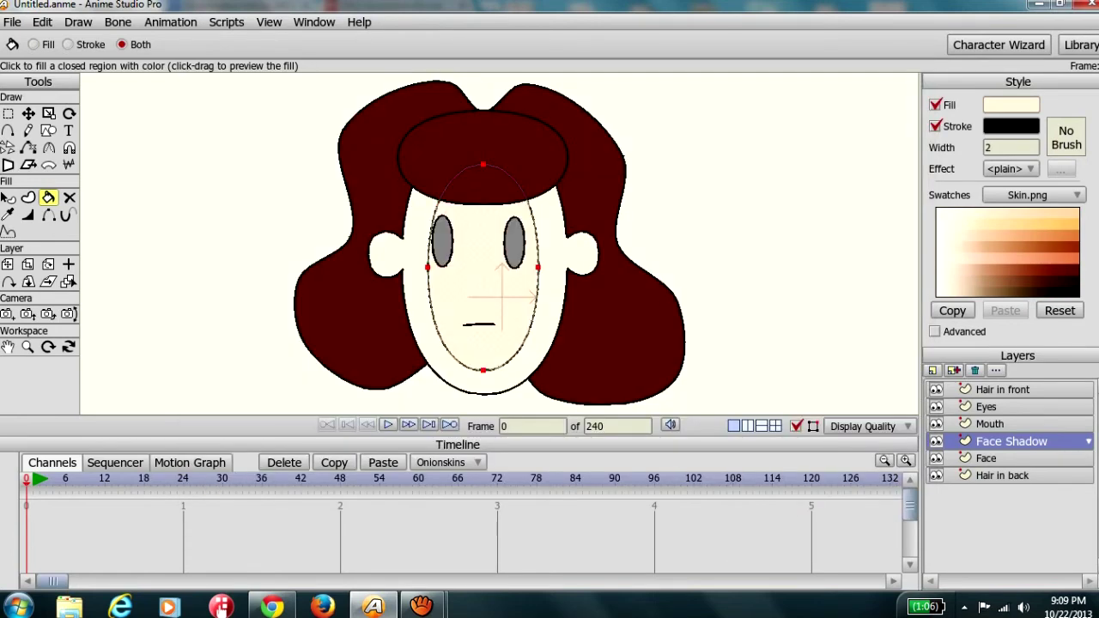
key(ctrl+r)
key(Escape)
key(ctrl+r)
key(Escape)
- Stretch the peach oval's four points outward to nearly fill the face outline, and preview the render
key(t)
drag(483, 370, 484, 393)
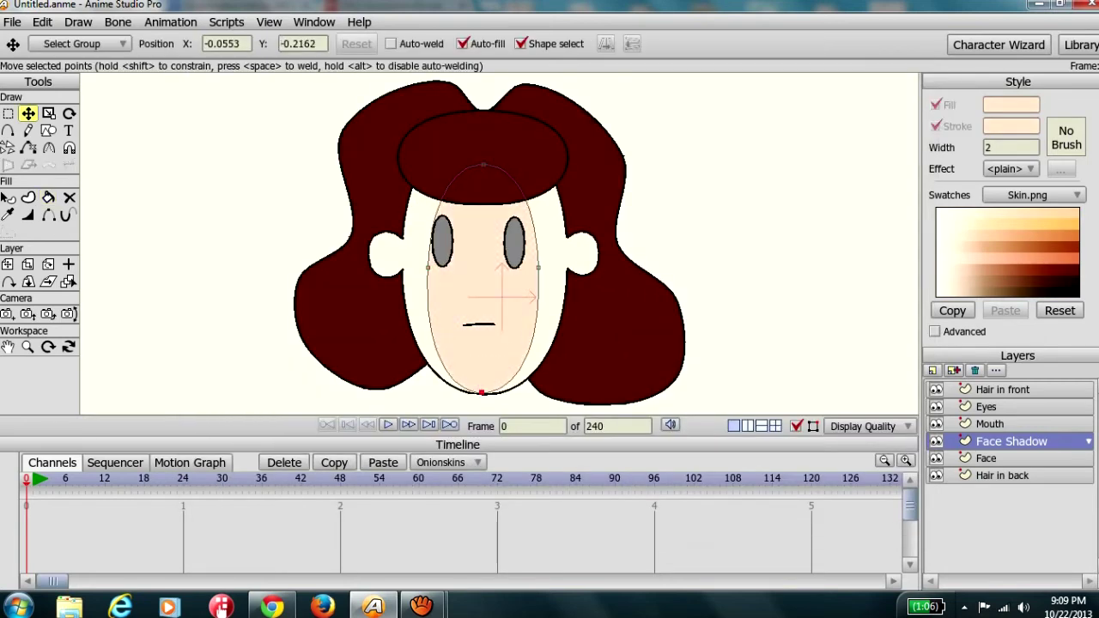
drag(484, 164, 485, 131)
drag(428, 267, 411, 262)
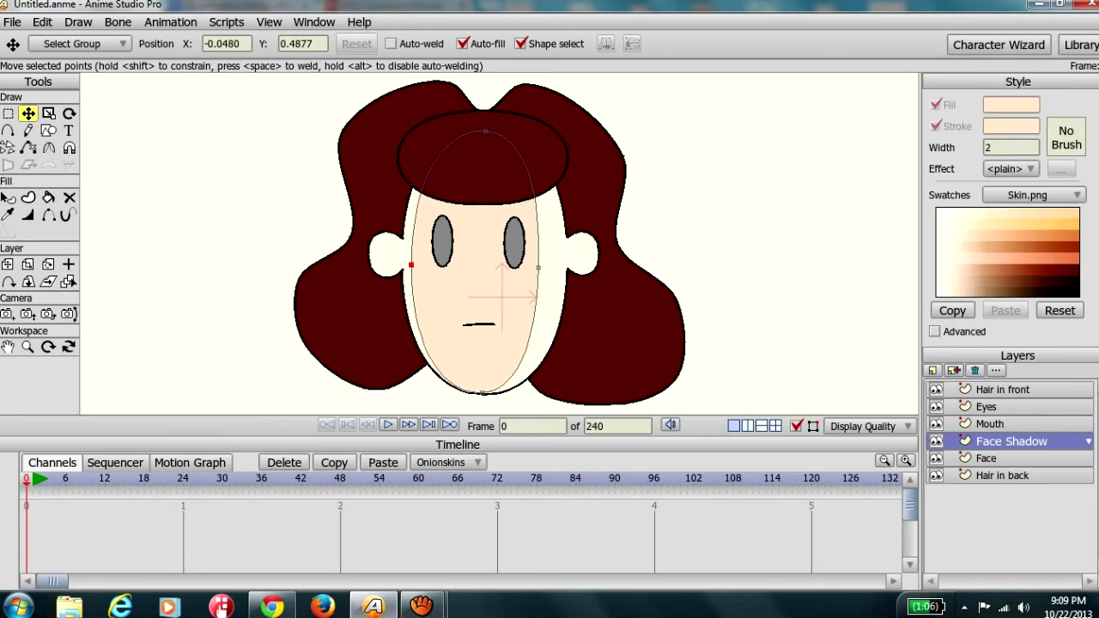
drag(539, 267, 555, 257)
key(ctrl+r)
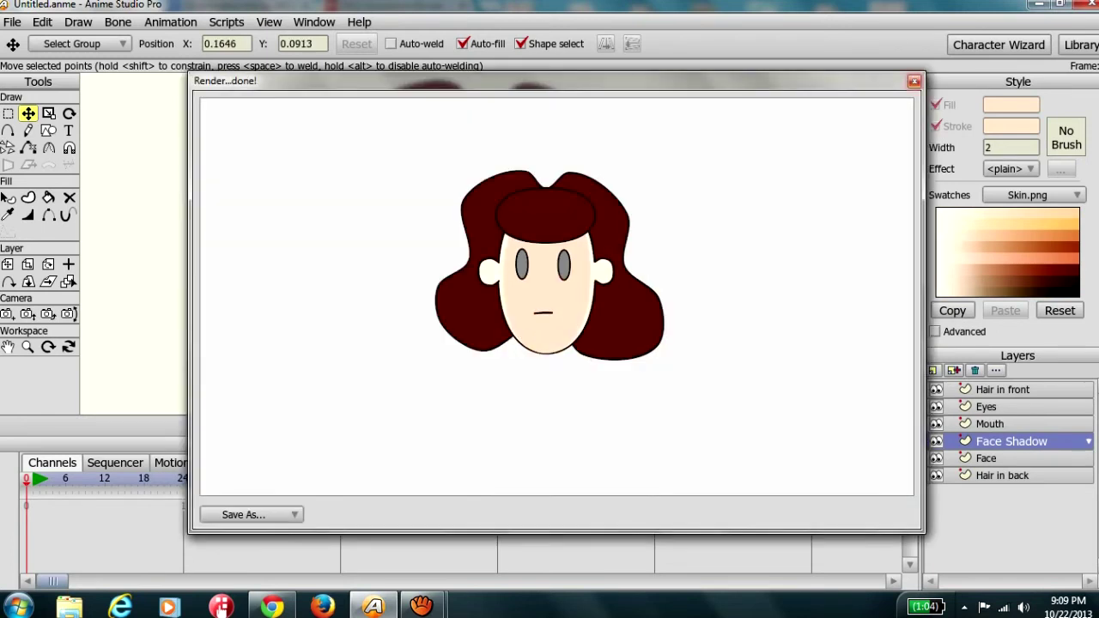
key(Escape)
- Pull the peach oval's side points inward to leave a pale strip along both cheeks, and preview the render
drag(410, 262, 422, 263)
drag(555, 257, 524, 262)
key(ctrl+r)
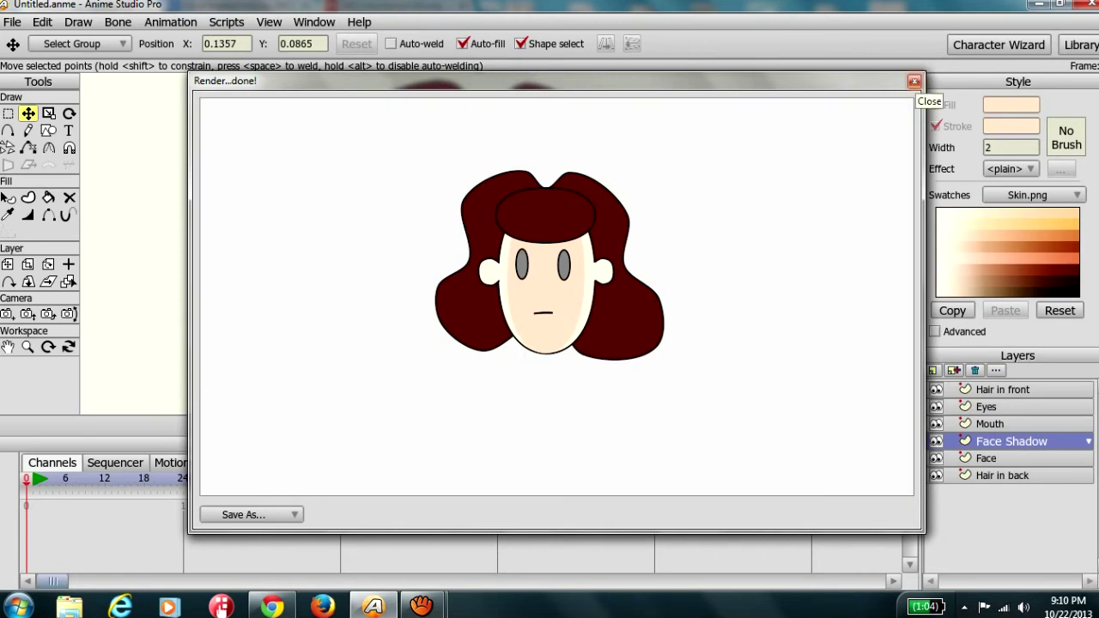
click(915, 81)
- Add a vector layer named Crown directly above the Hair in front layer
click(1001, 389)
click(933, 370)
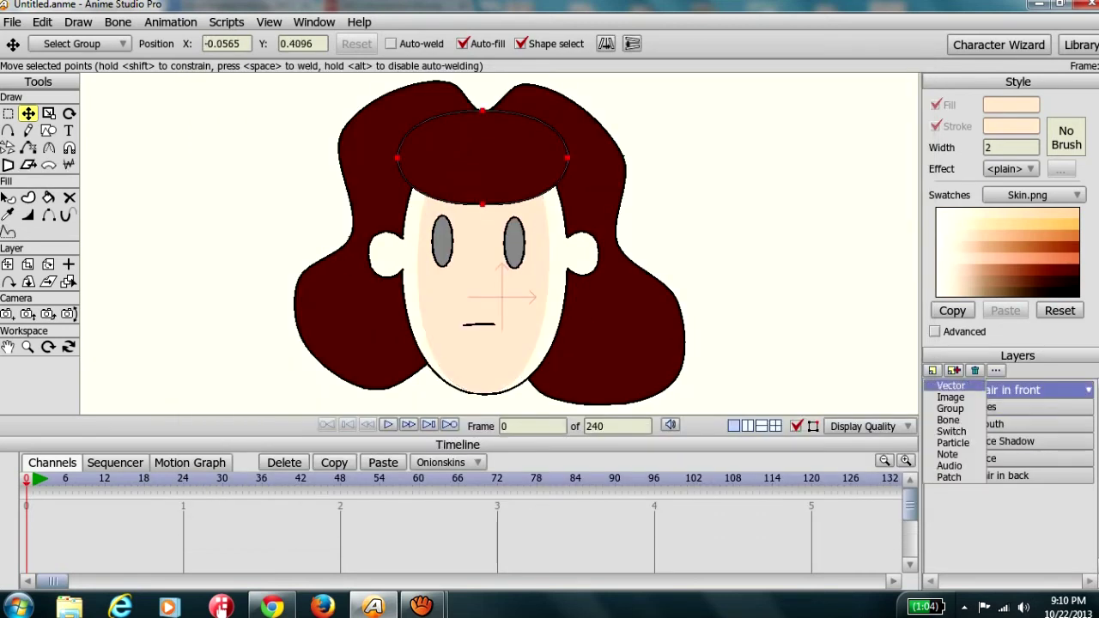
click(950, 386)
text(Crown)
key(Return)
- Load the .Default.png swatches, draw a closed three-pointed white crown with a black outline above the fringe, and preview the render
click(1034, 195)
click(1051, 209)
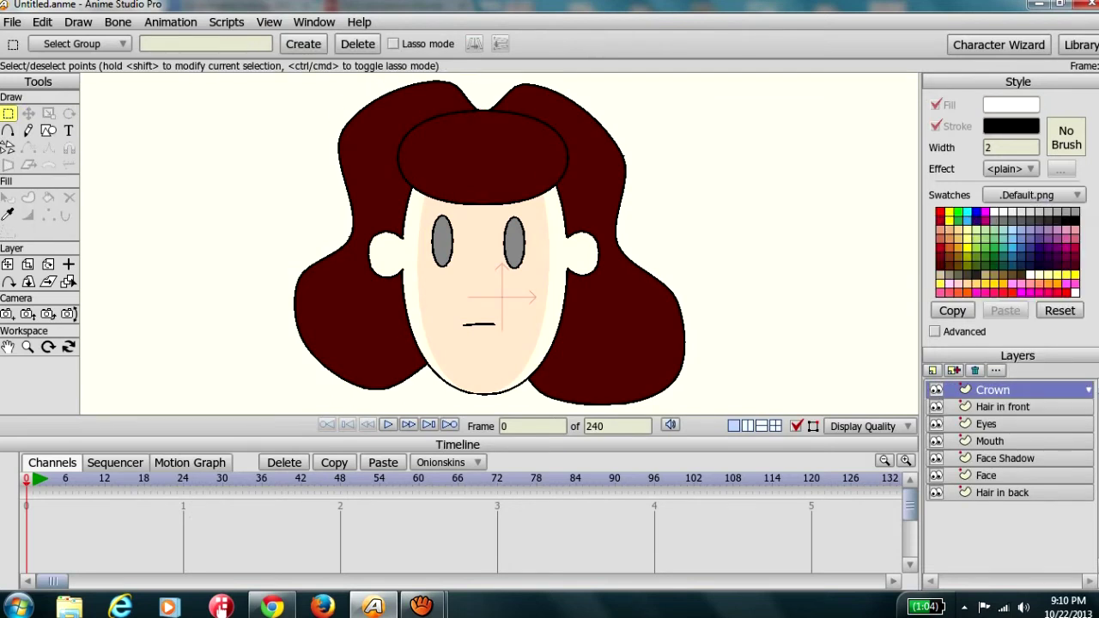
key(e)
key(a)
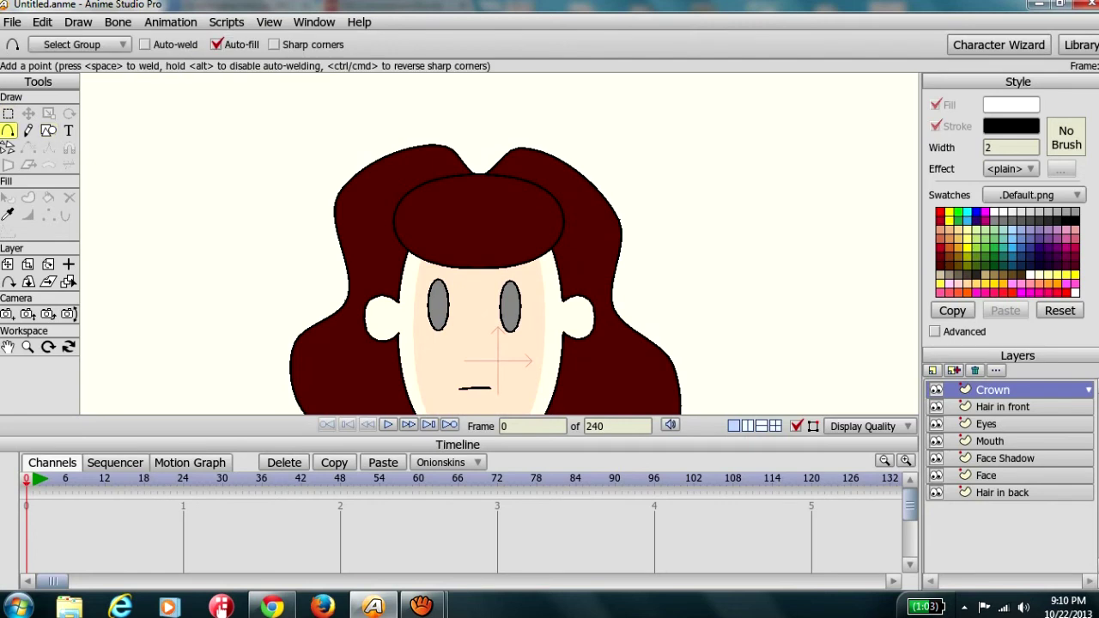
drag(436, 148, 411, 170)
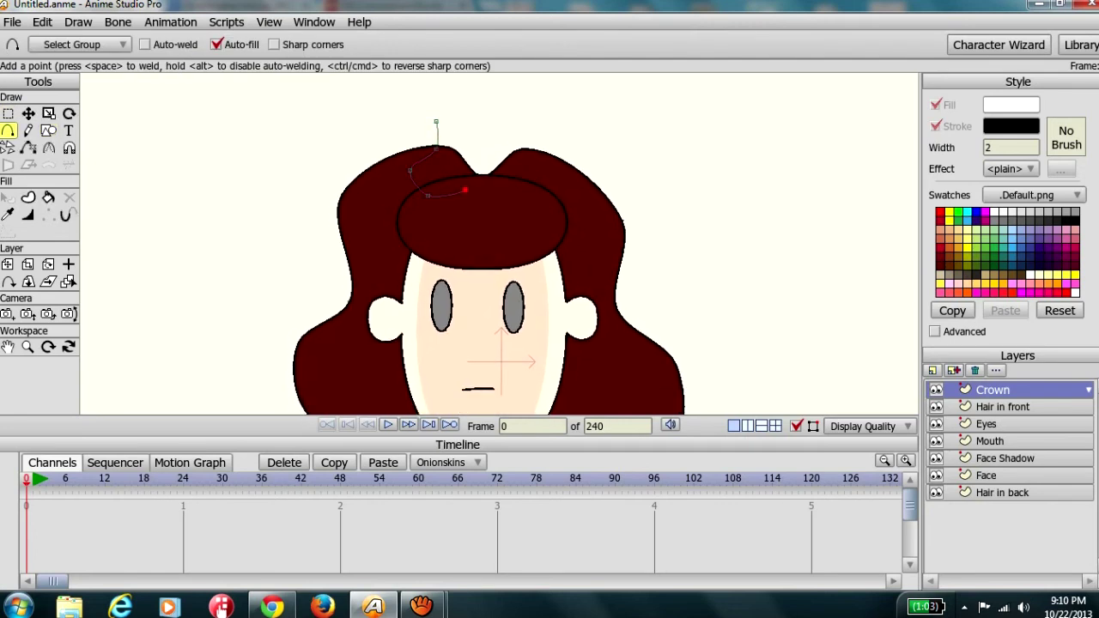
drag(511, 158, 487, 150)
drag(487, 150, 438, 120)
key(ctrl+r)
click(915, 81)
- Move the Crown layer directly below the Hair in front layer and preview the render
drag(993, 390, 992, 415)
key(ctrl+r)
click(914, 81)
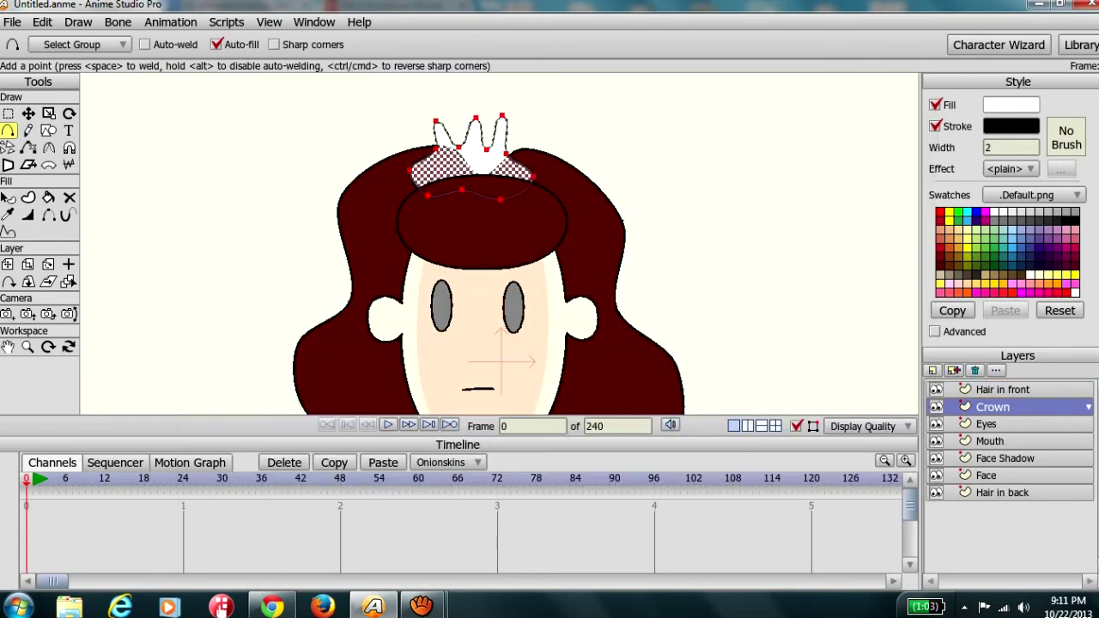
- Shift the crown slightly right to centre it over the fringe, nudge its lower right corner point inward, and preview the render
key(t)
drag(440, 122, 512, 118)
drag(539, 177, 536, 172)
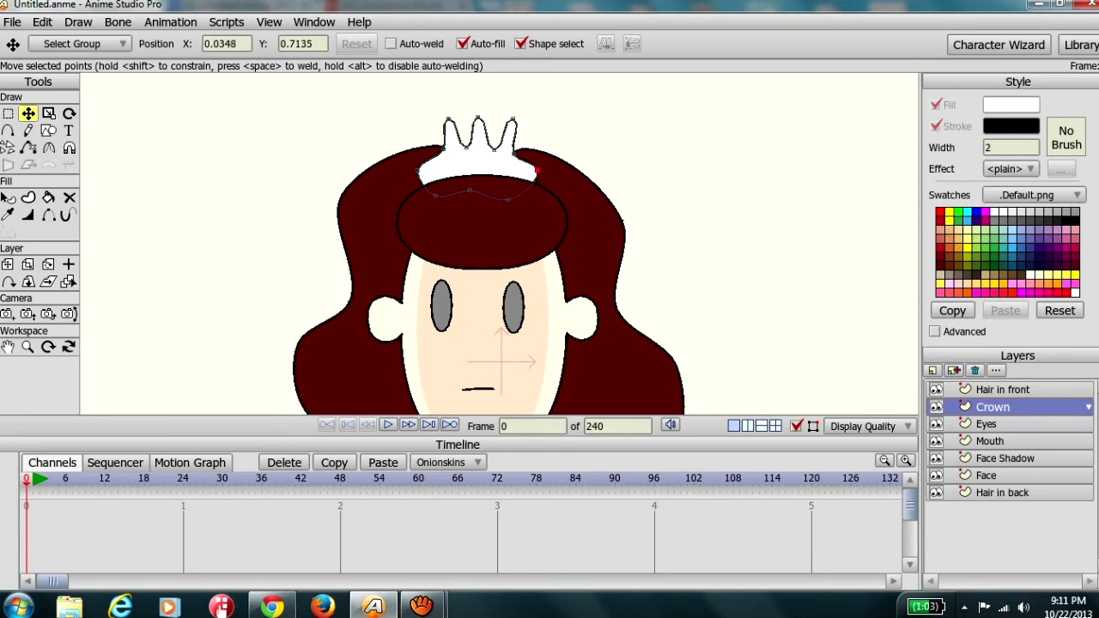
key(ctrl+r)
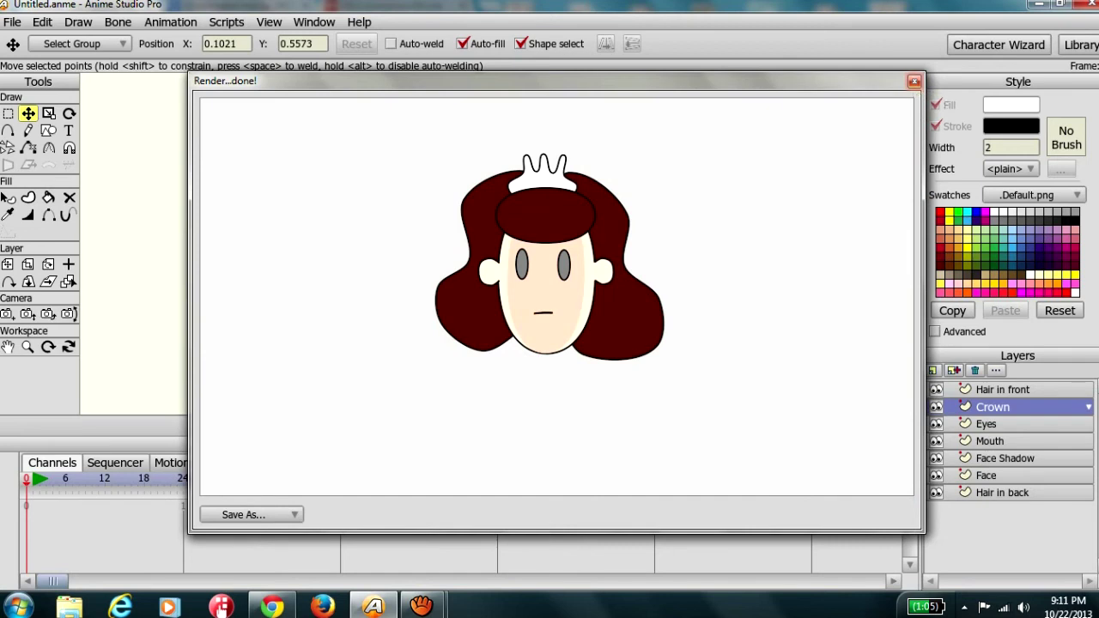
click(914, 81)
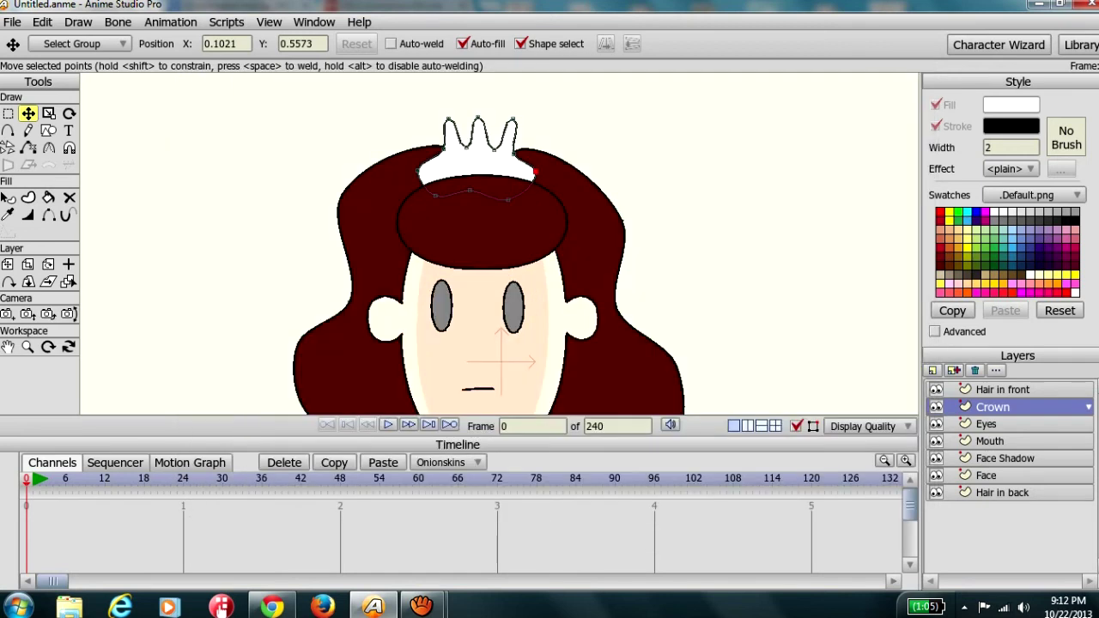
- Draw a freehand black inner-ear line of width 3 in each ear on the Face layer, and preview the render
click(988, 475)
key(f)
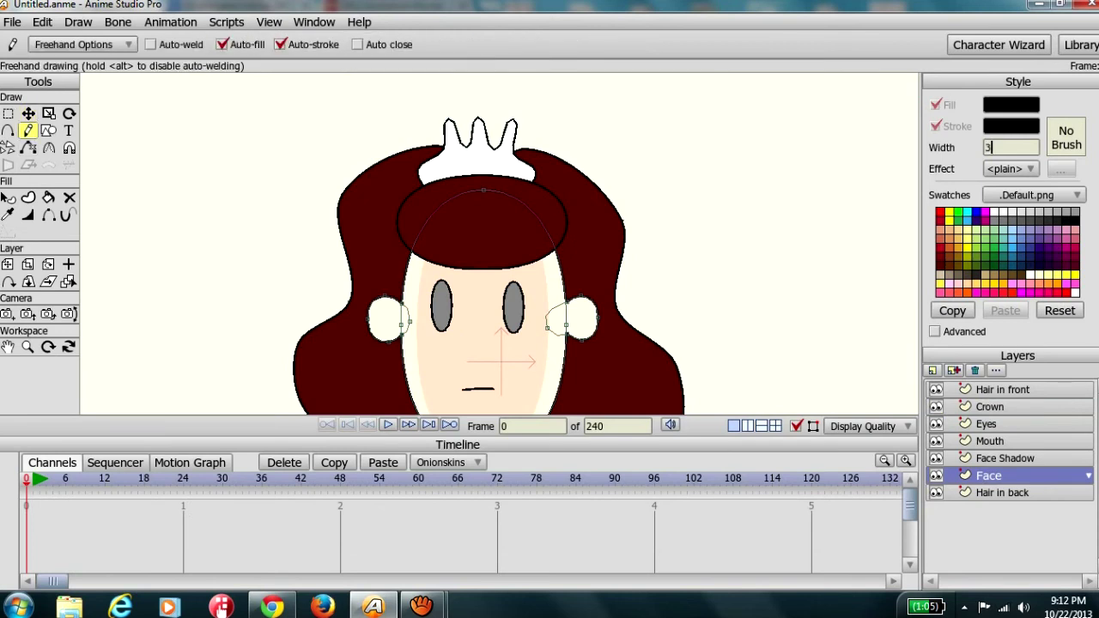
drag(384, 316, 382, 327)
drag(575, 303, 578, 331)
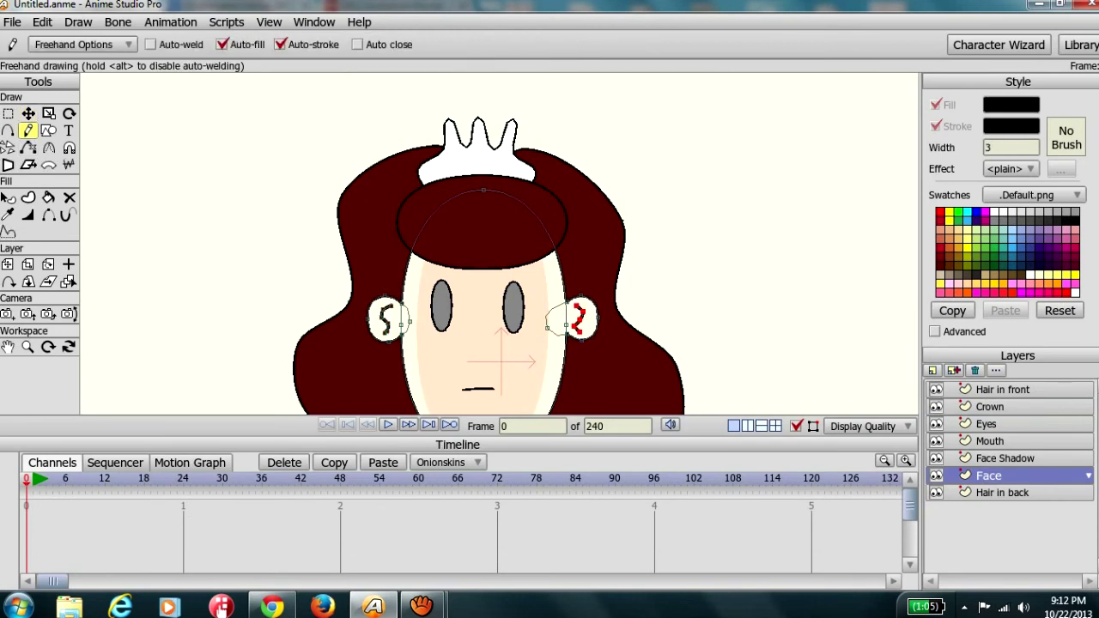
key(ctrl+r)
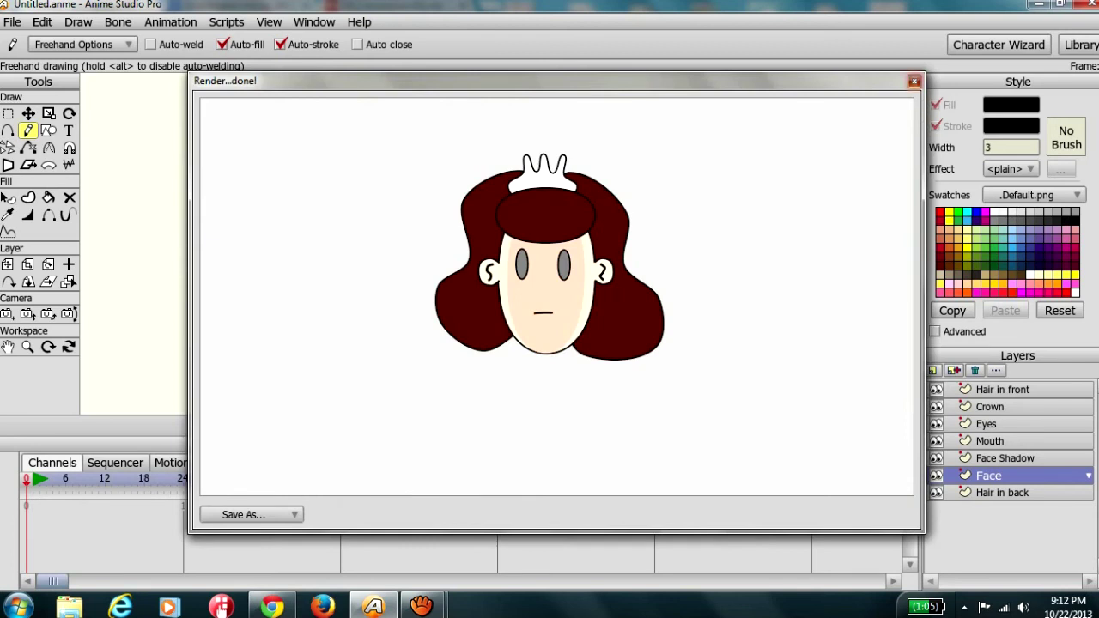
key(Escape)
- Add a vector layer named Earrings directly above the Face layer
click(933, 370)
click(945, 311)
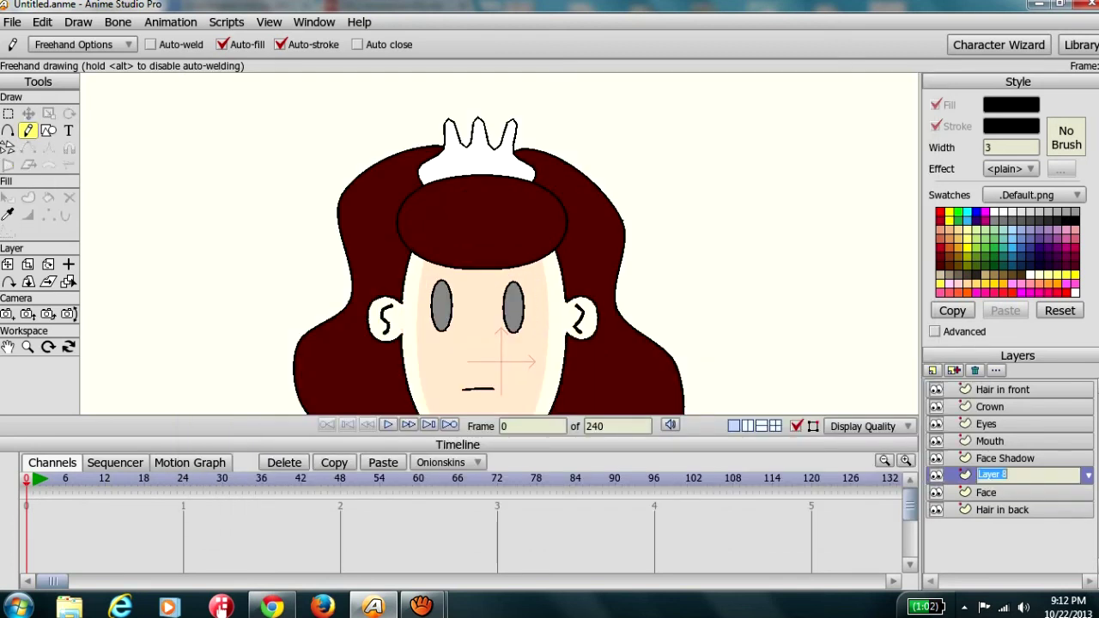
text(Earrings)
- Copy the whole crown shape into the Earrings layer and move the copy below the ear on the left of the face
click(991, 407)
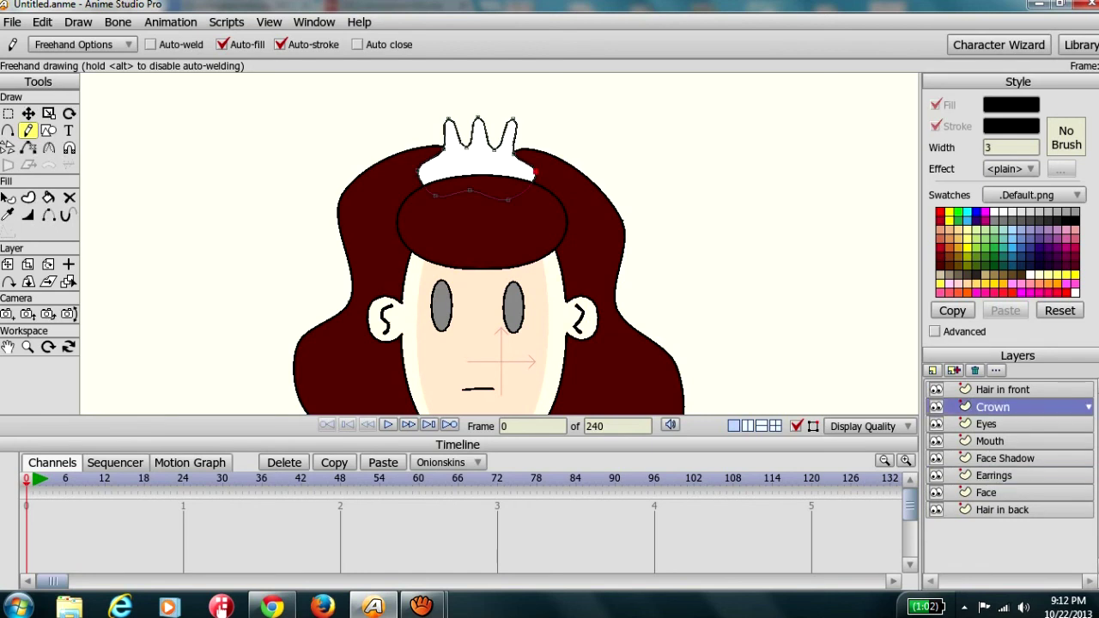
click(28, 114)
key(ctrl+a)
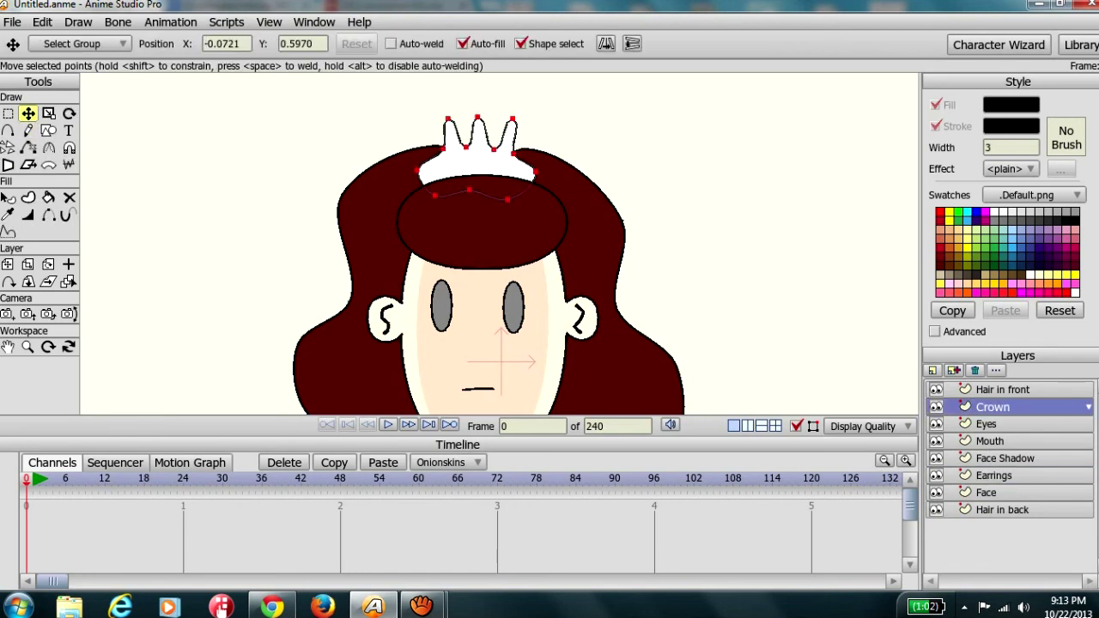
click(996, 475)
key(ctrl+v)
drag(481, 155, 369, 367)
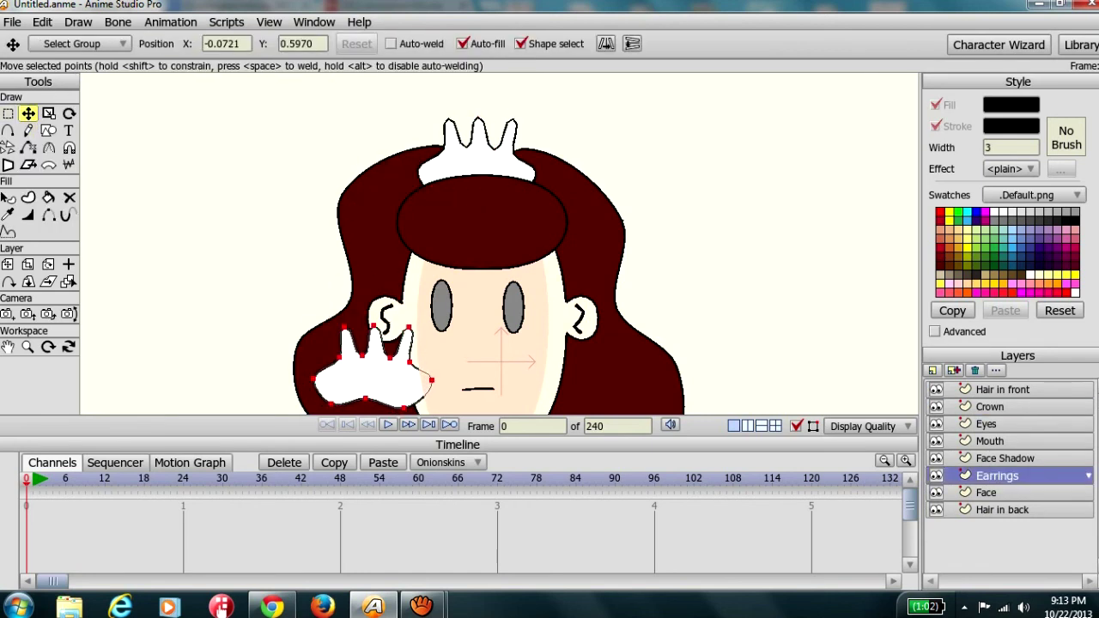
- Shrink the crown copy to a tiny earring under the left ear and draw a short freehand hook joining it to the ear
key(s)
drag(431, 409, 379, 351)
click(28, 114)
key(f)
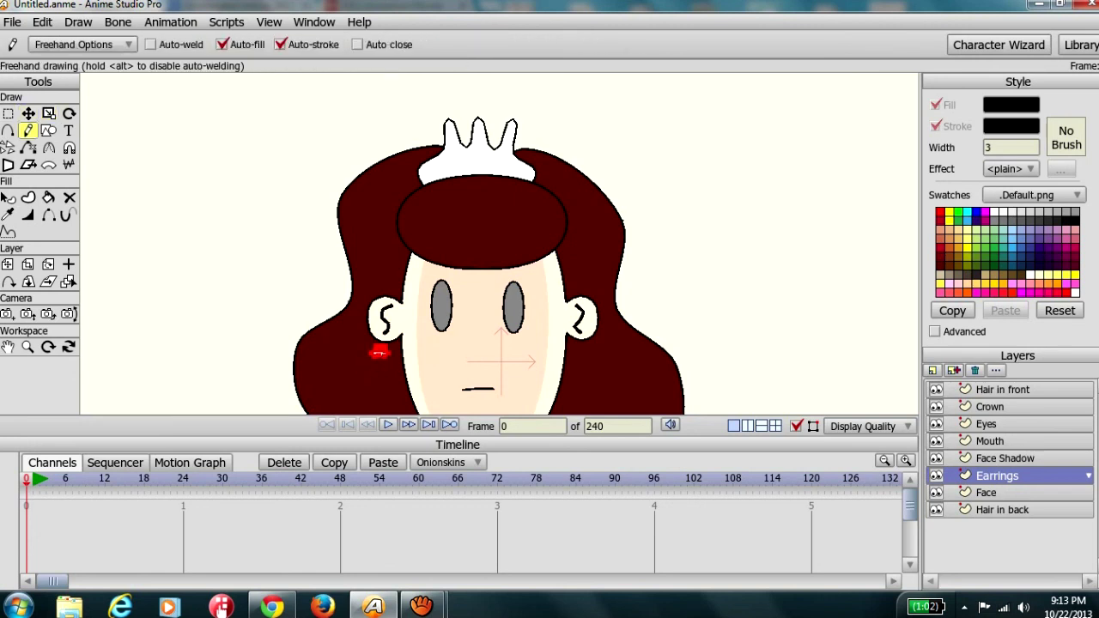
- Duplicate the earring with its hook, place the copy under the opposite ear, and preview the render
key(g)
key(ctrl+a)
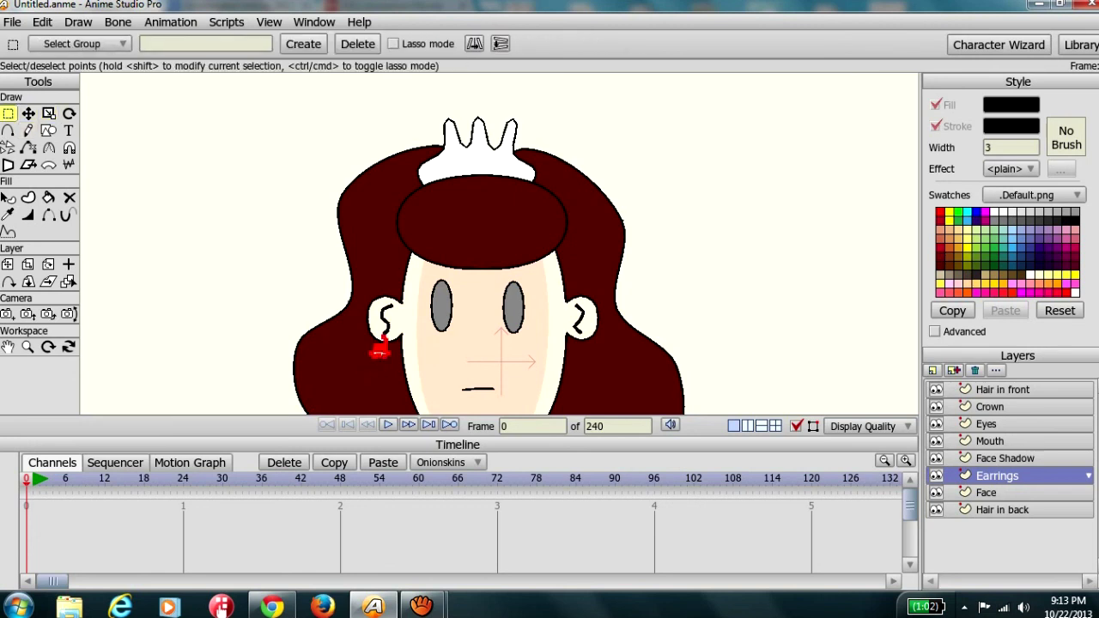
key(t)
drag(580, 350, 582, 347)
key(ctrl+r)
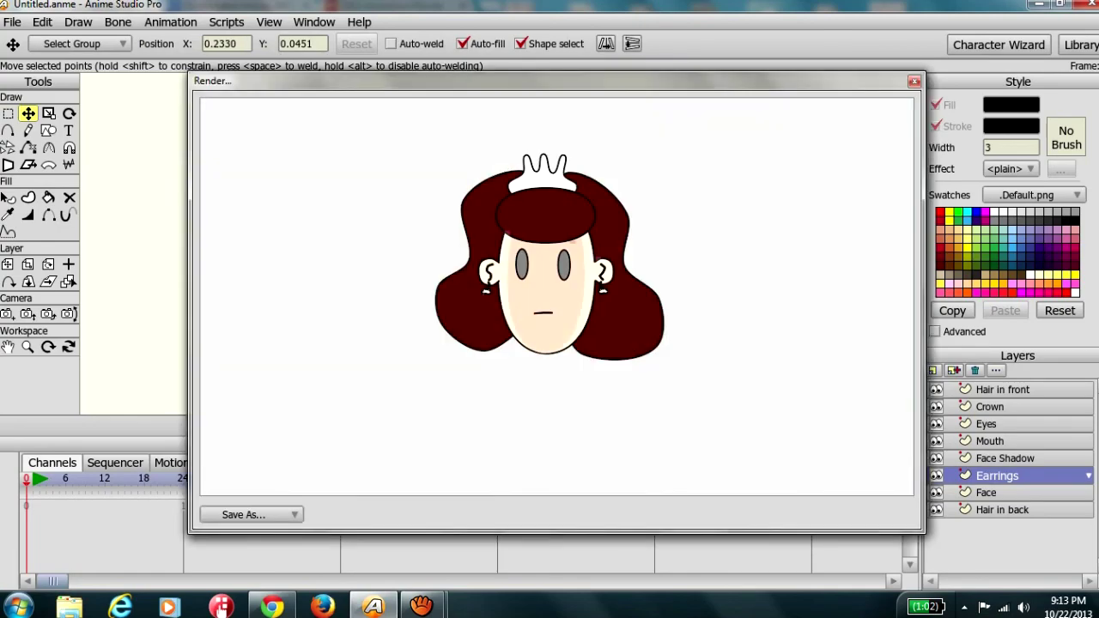